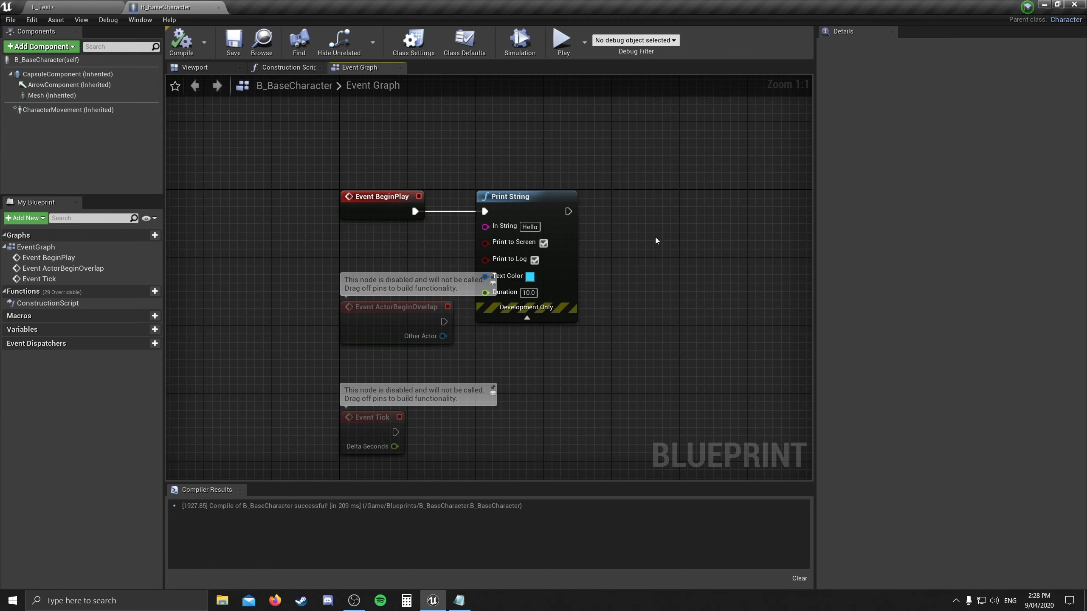
Step: Delete the disabled Event ActorBeginOverlap and Event Tick nodes from the B_BaseCharacter event graph
{"action": "right_click_drag", "start_coordinate": [656, 238], "coordinate": [668, 181]}
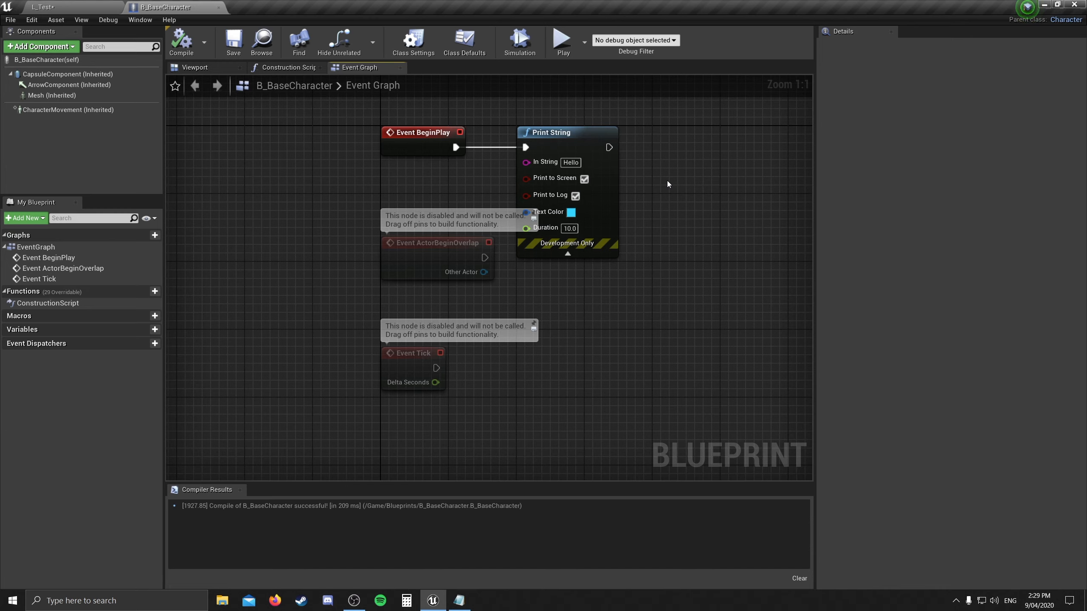
{"action": "left_click_drag", "start_coordinate": [493, 424], "coordinate": [297, 190]}
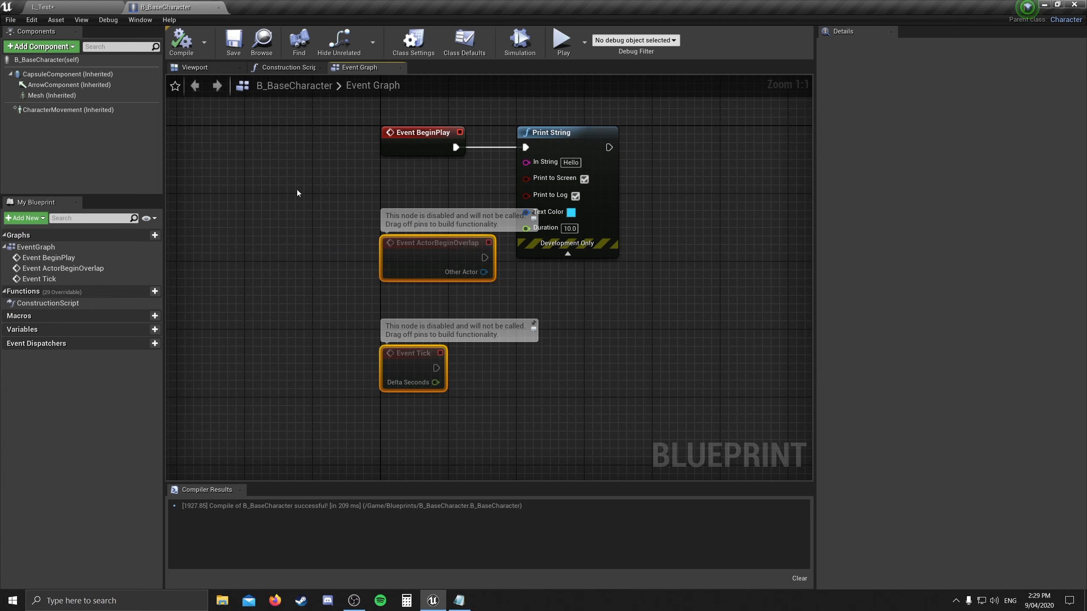
{"action": "key", "text": "Delete"}
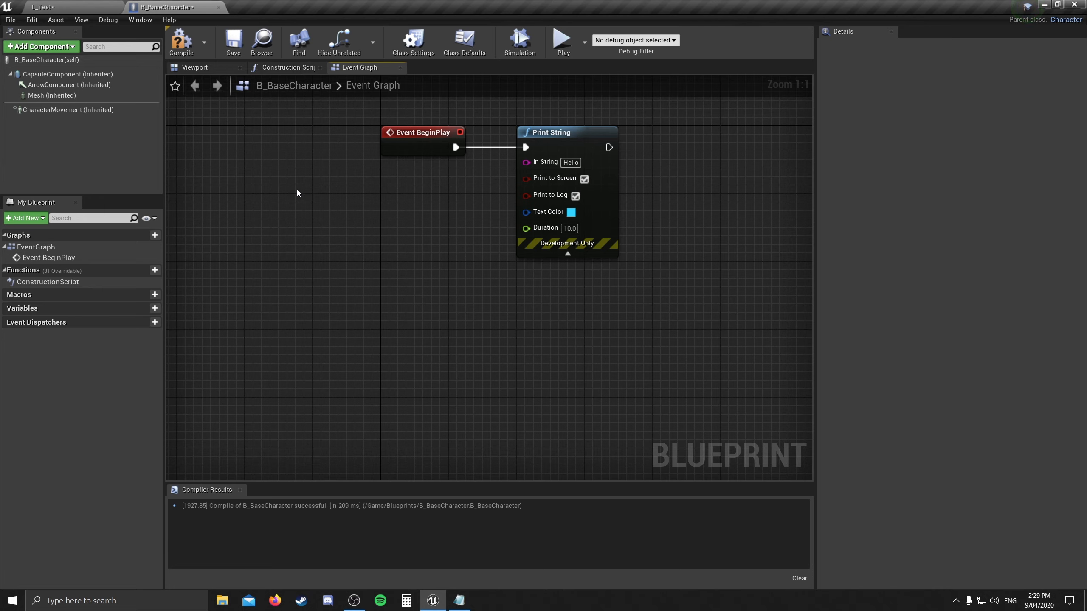
Step: Add an Event ActorBeginOverlap node to the event graph and delete it again
{"action": "right_click", "coordinate": [297, 193]}
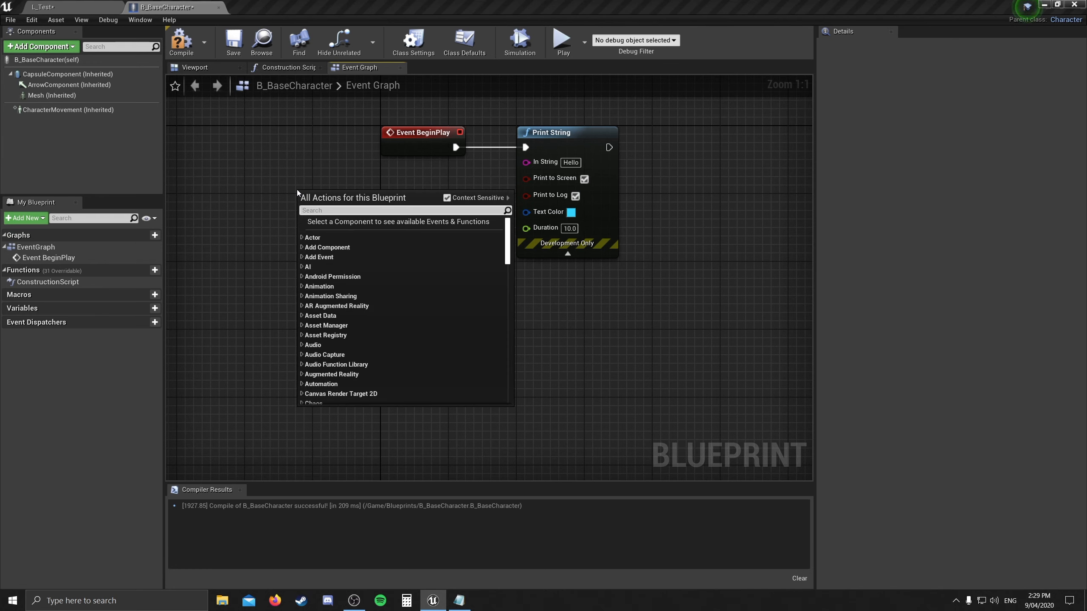
{"action": "type", "text": "beginover"}
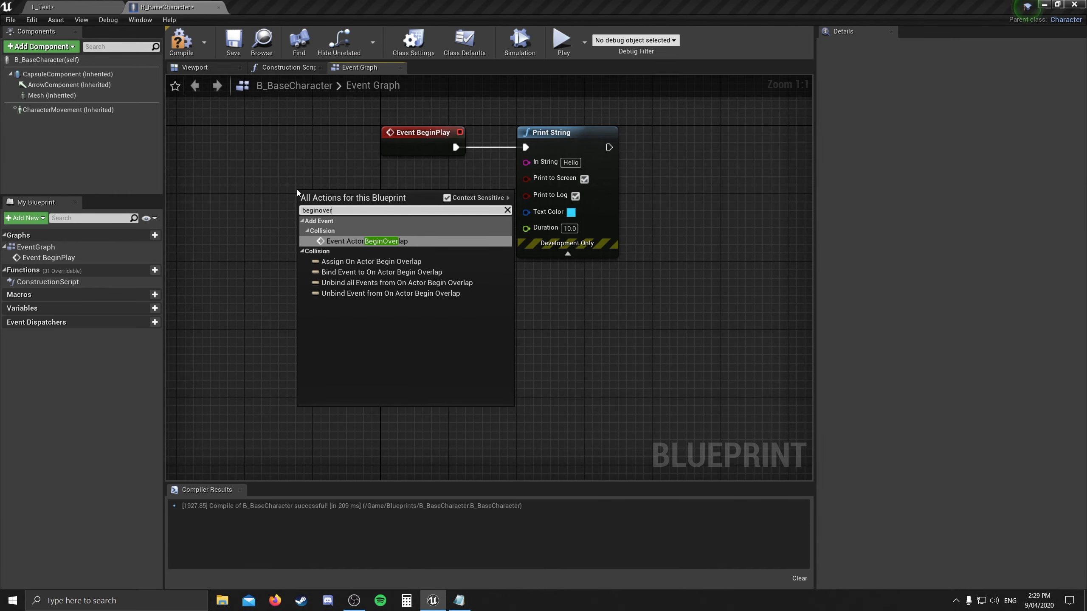
{"action": "left_click", "coordinate": [370, 241]}
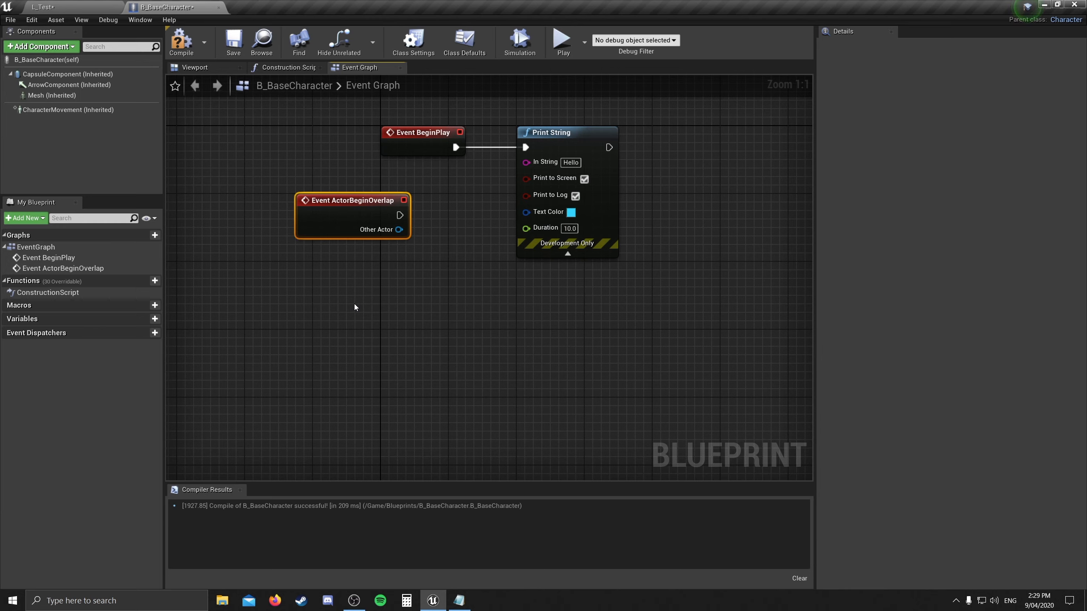
{"action": "key", "text": "Delete"}
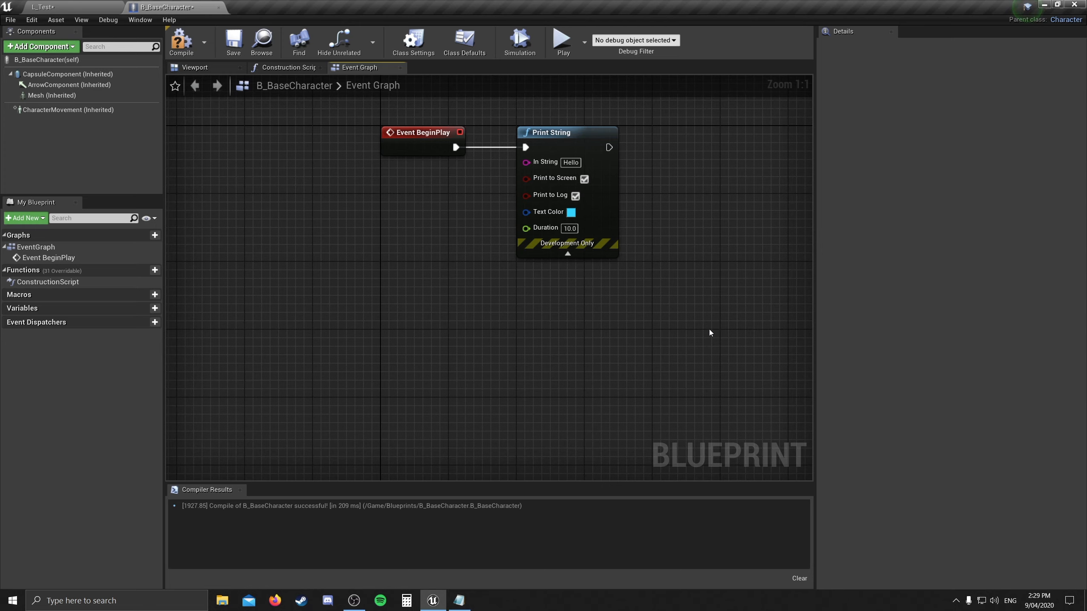
Step: Delete the Print String node connected to Event BeginPlay
{"action": "left_click_drag", "start_coordinate": [707, 328], "coordinate": [582, 169]}
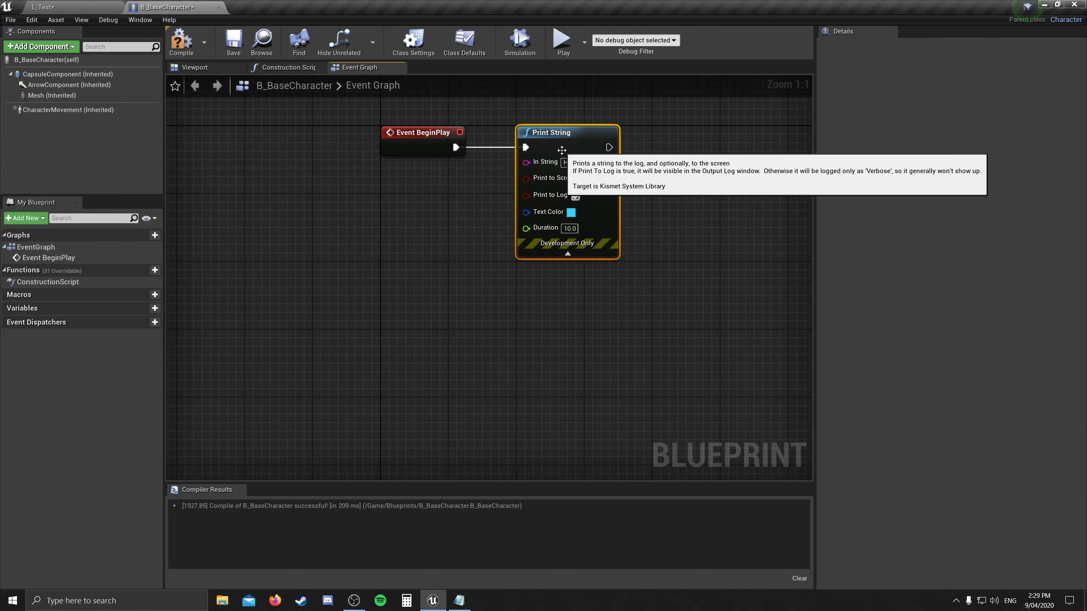
{"action": "key", "text": "Delete"}
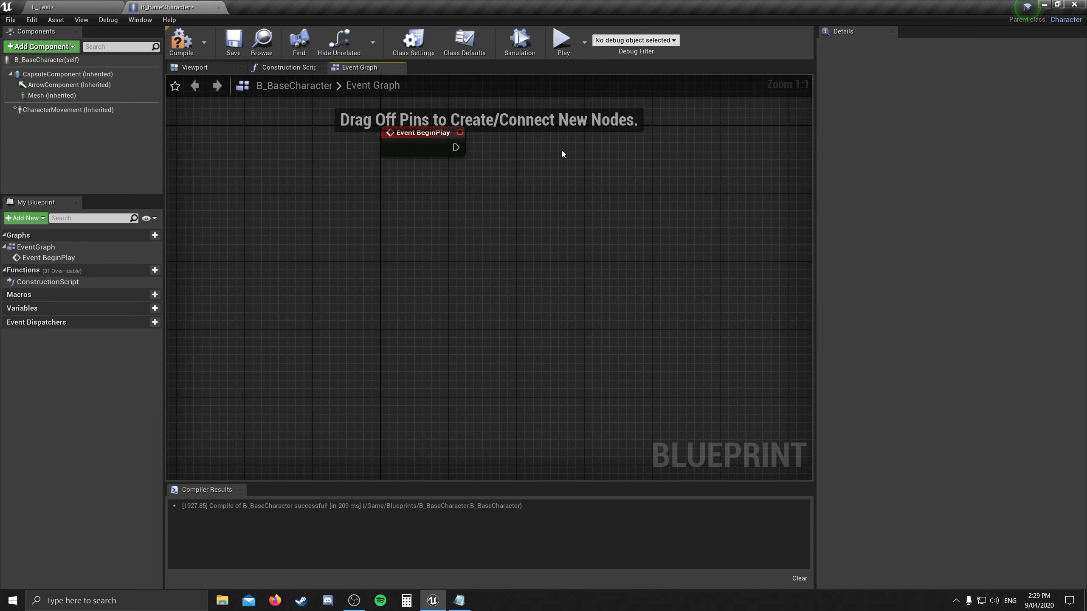
Step: Add a keyboard event node for the A key and place it below Event BeginPlay
{"action": "right_click", "coordinate": [398, 238]}
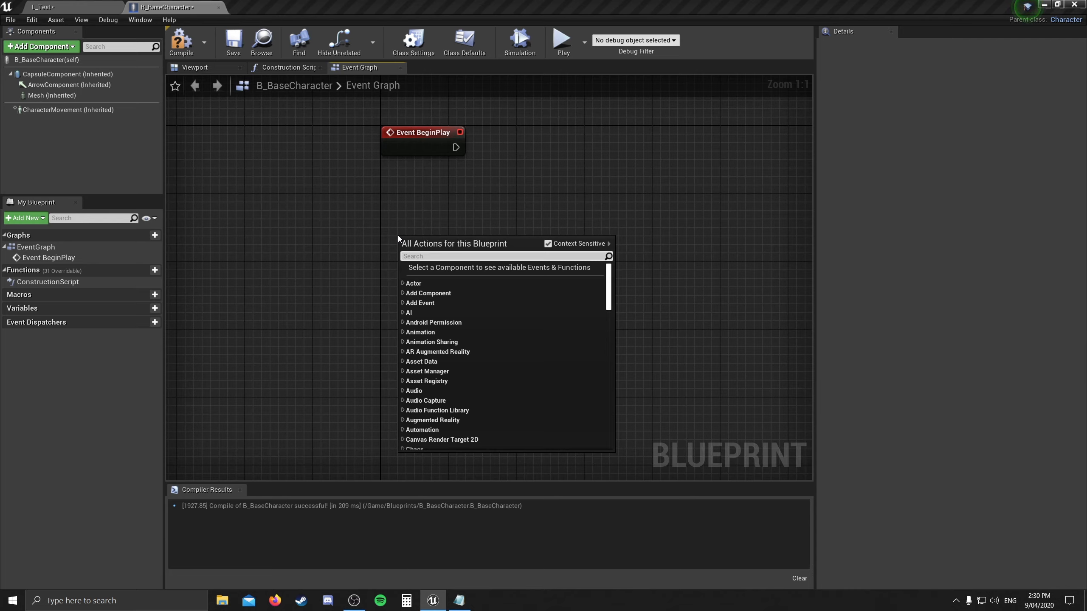
{"action": "type", "text": "a"}
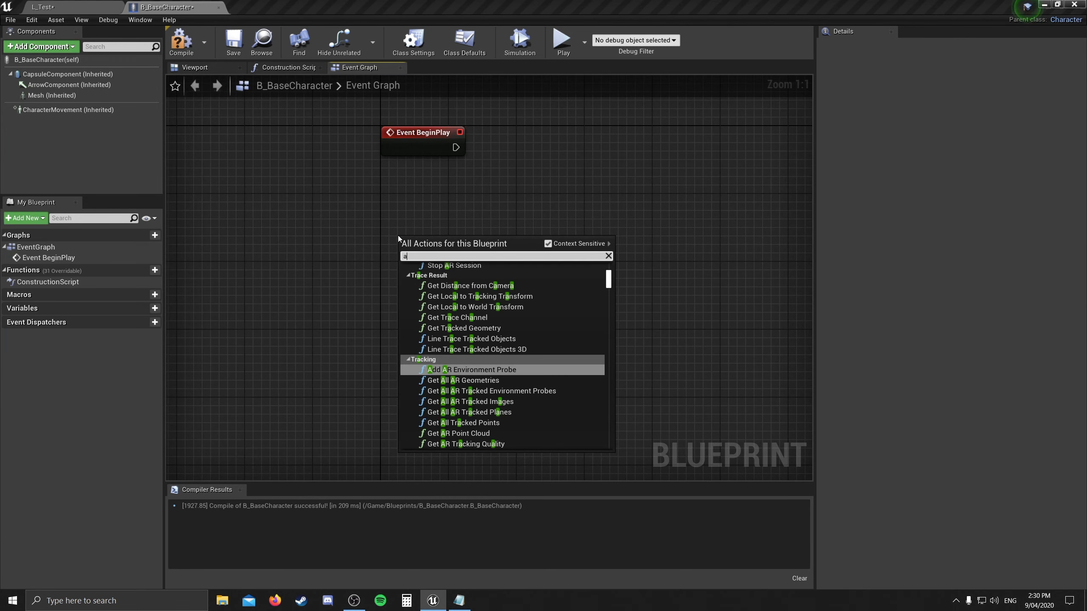
{"action": "type", "text": " keyboard"}
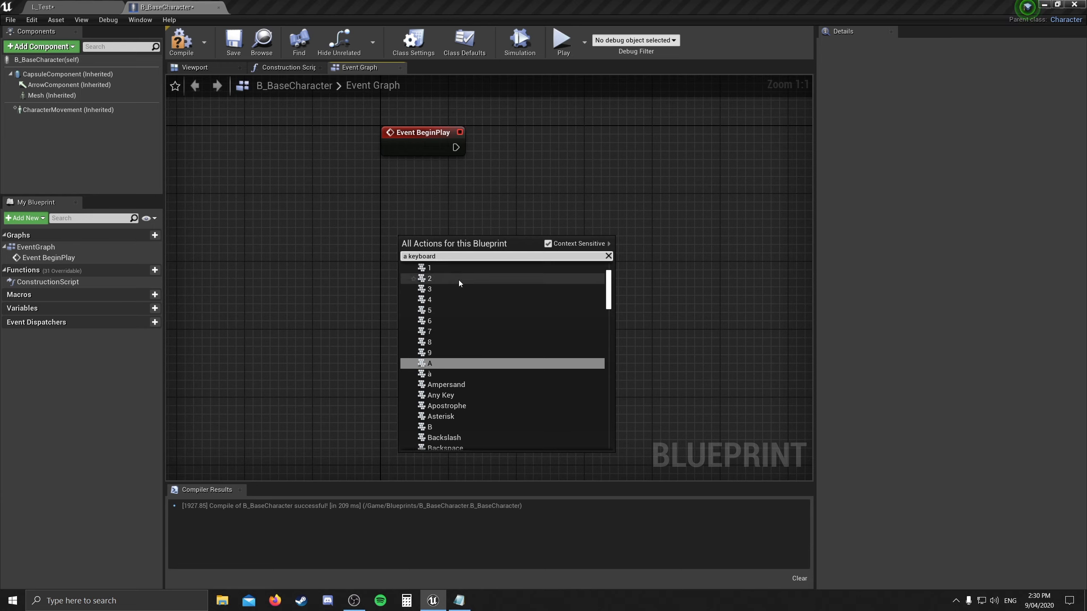
{"action": "left_click", "coordinate": [458, 367]}
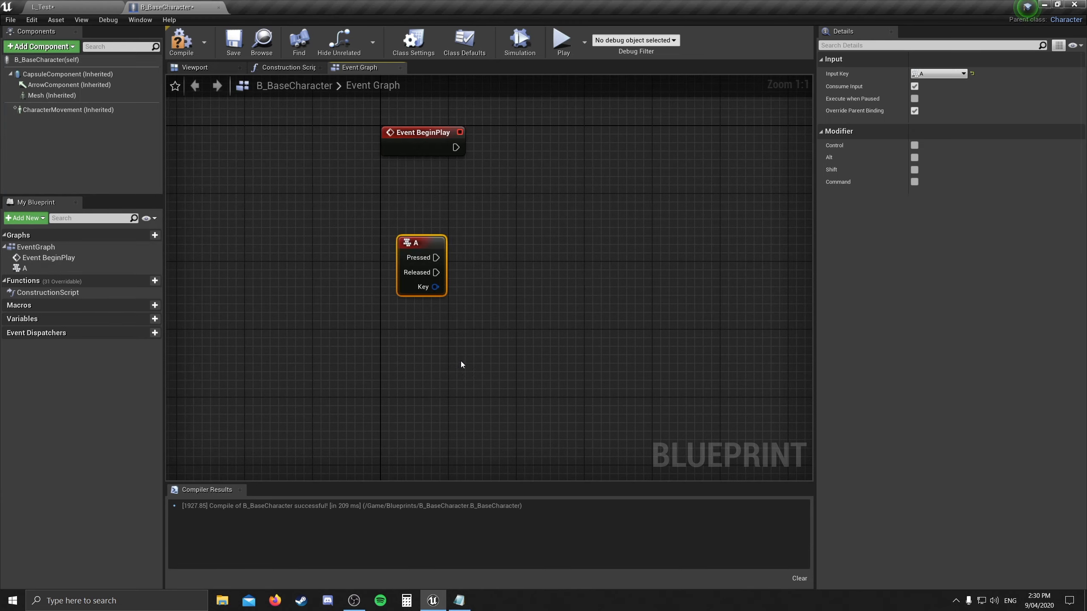
{"action": "left_click_drag", "start_coordinate": [415, 252], "coordinate": [397, 210]}
Step: Add a Print String node beside the A key event and connect the event's Pressed output to it
{"action": "right_click", "coordinate": [487, 223]}
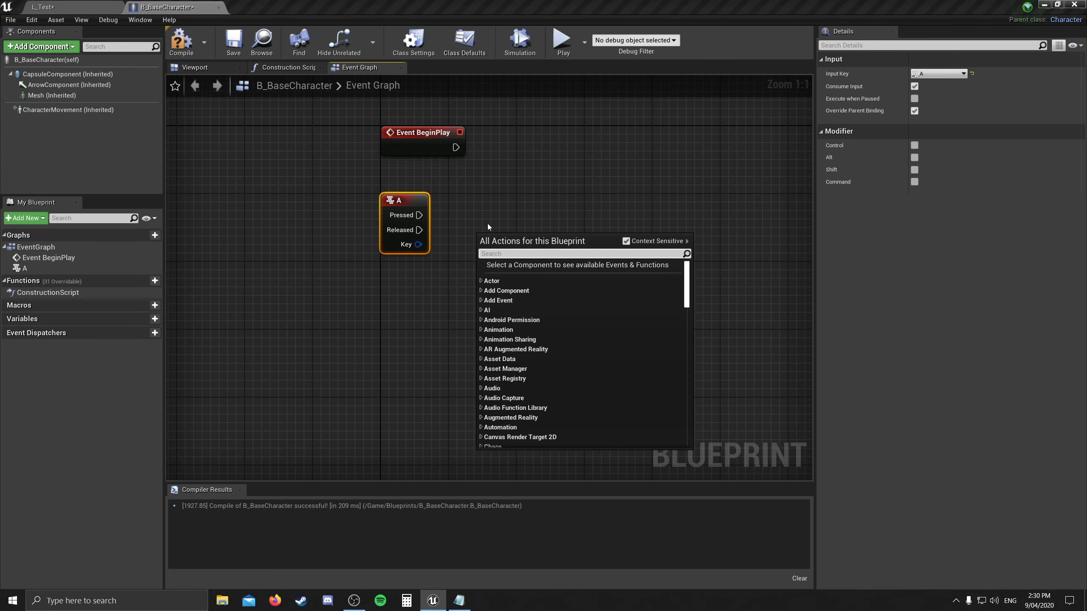
{"action": "type", "text": "print "}
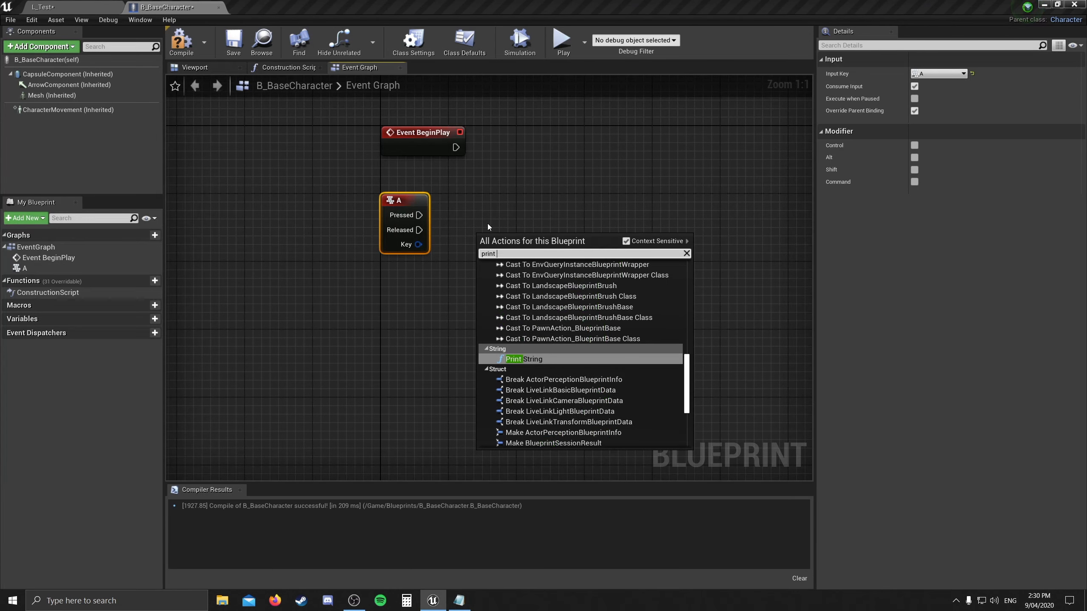
{"action": "type", "text": "string"}
{"action": "key", "text": "Return"}
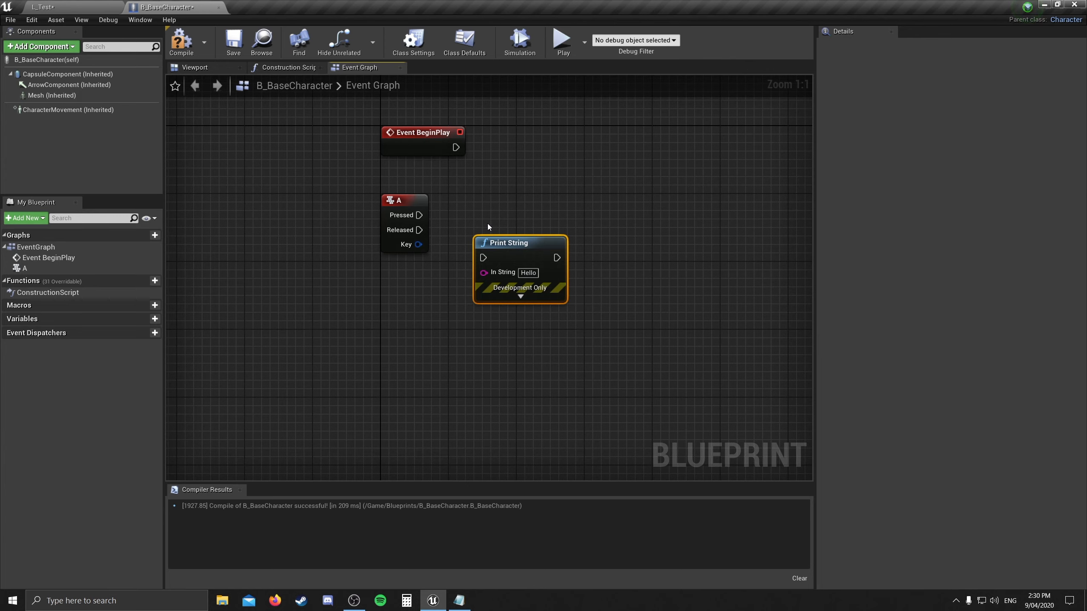
{"action": "left_click_drag", "start_coordinate": [506, 236], "coordinate": [549, 194]}
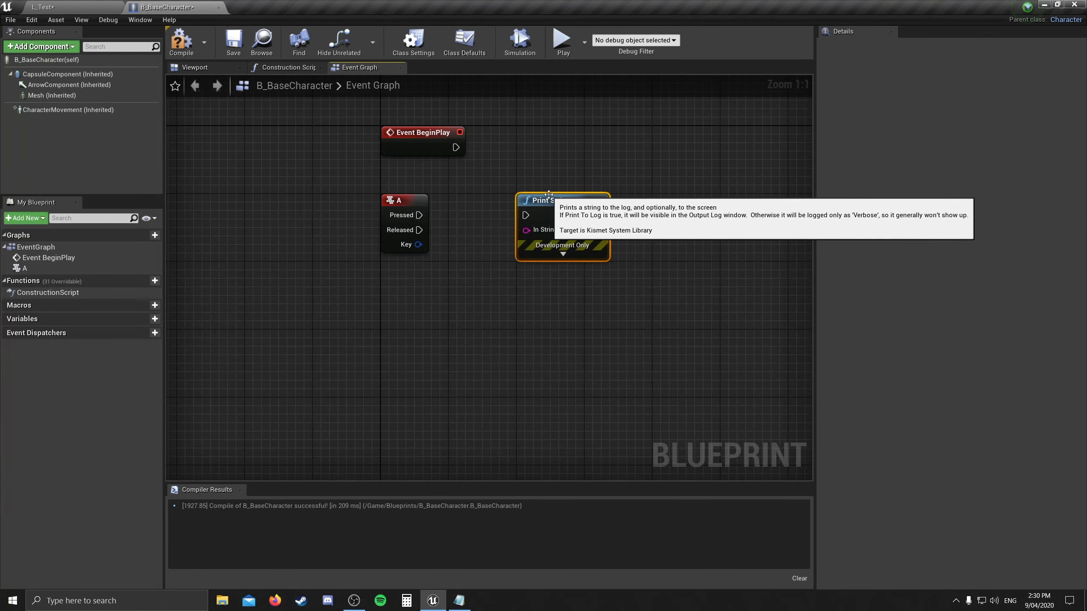
{"action": "left_click_drag", "start_coordinate": [419, 215], "coordinate": [526, 215]}
Step: Set the Print String node's text to A and its duration to 5, and compile and save the blueprint
{"action": "left_click", "coordinate": [580, 231]}
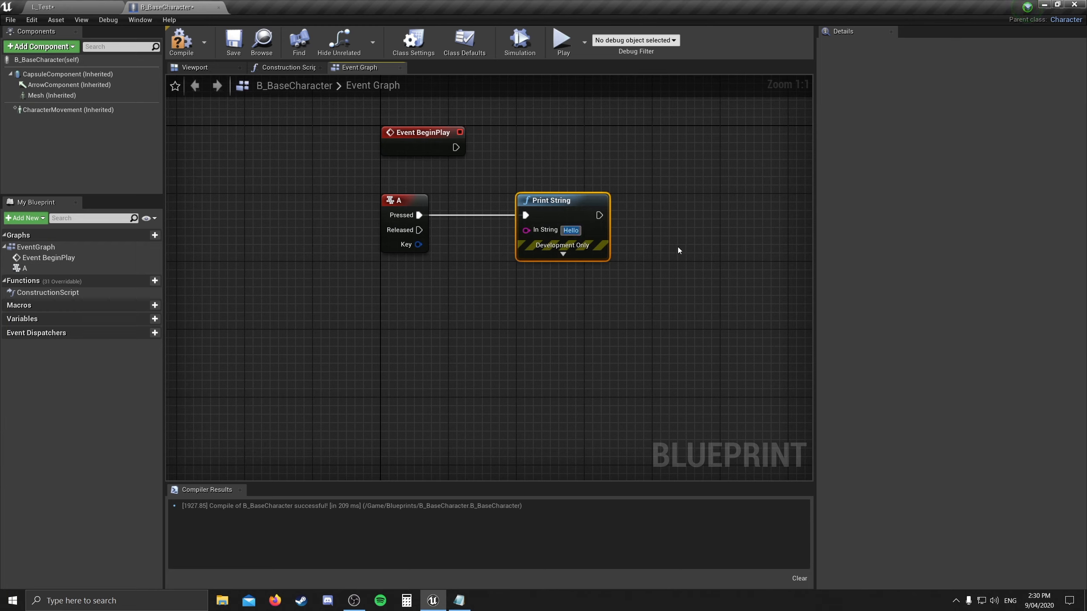
{"action": "type", "text": "A"}
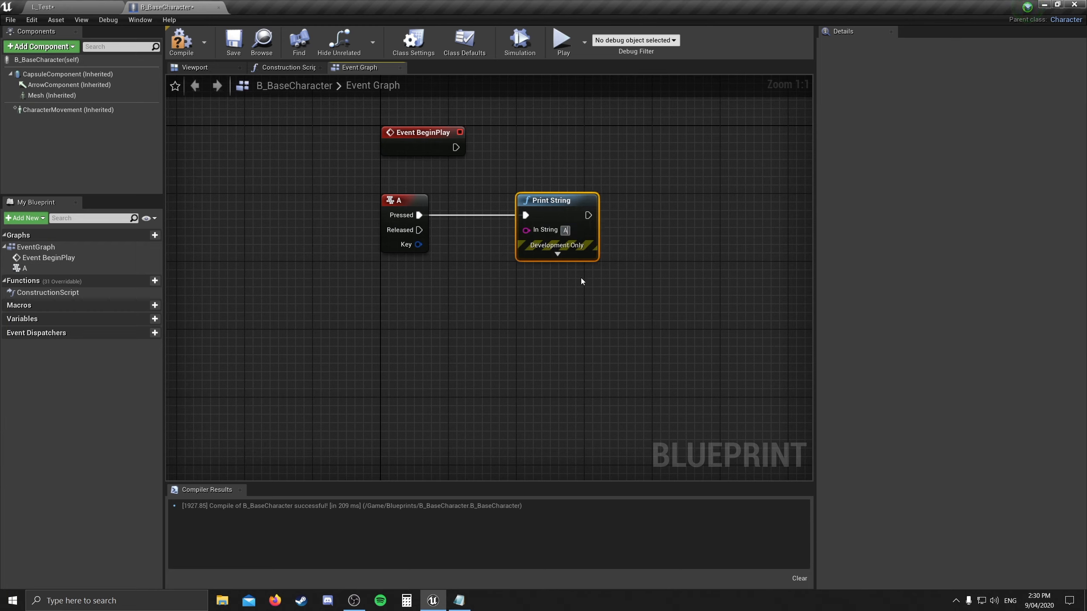
{"action": "left_click", "coordinate": [557, 254]}
{"action": "left_click", "coordinate": [568, 297]}
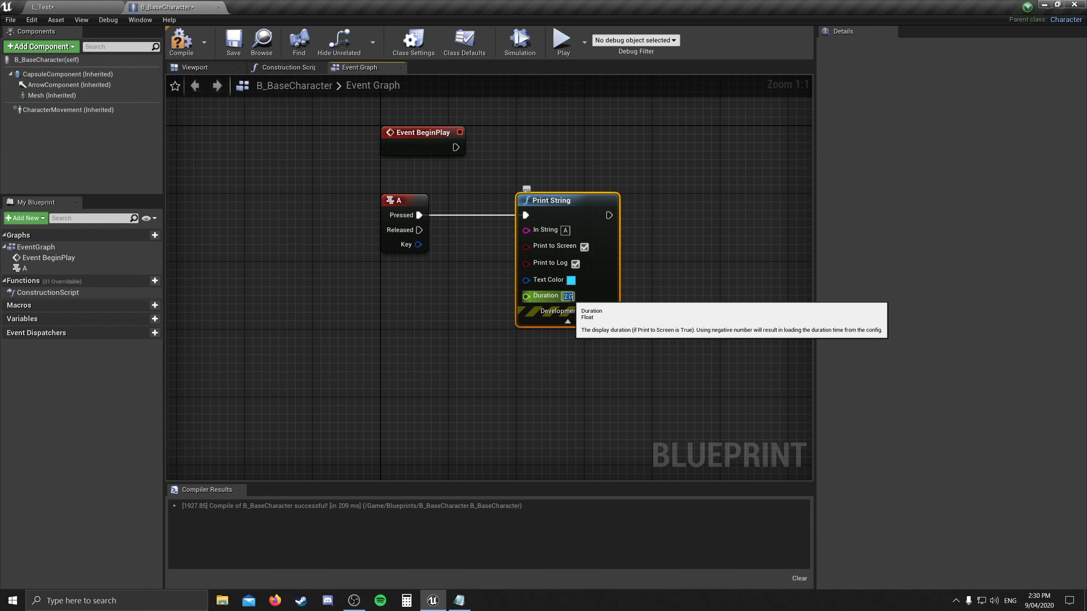
{"action": "type", "text": "5"}
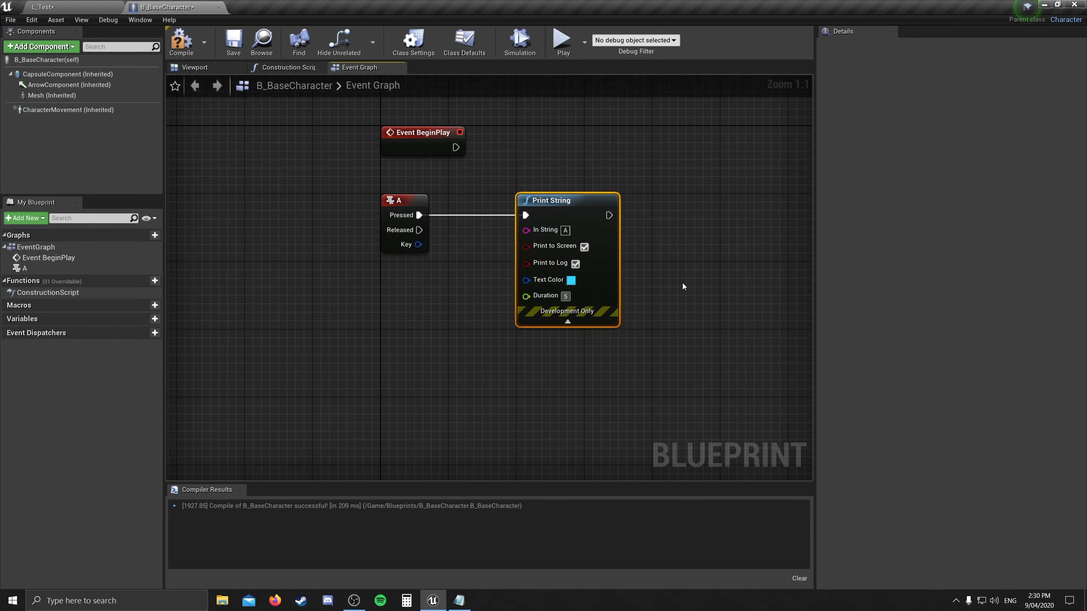
{"action": "left_click", "coordinate": [680, 283]}
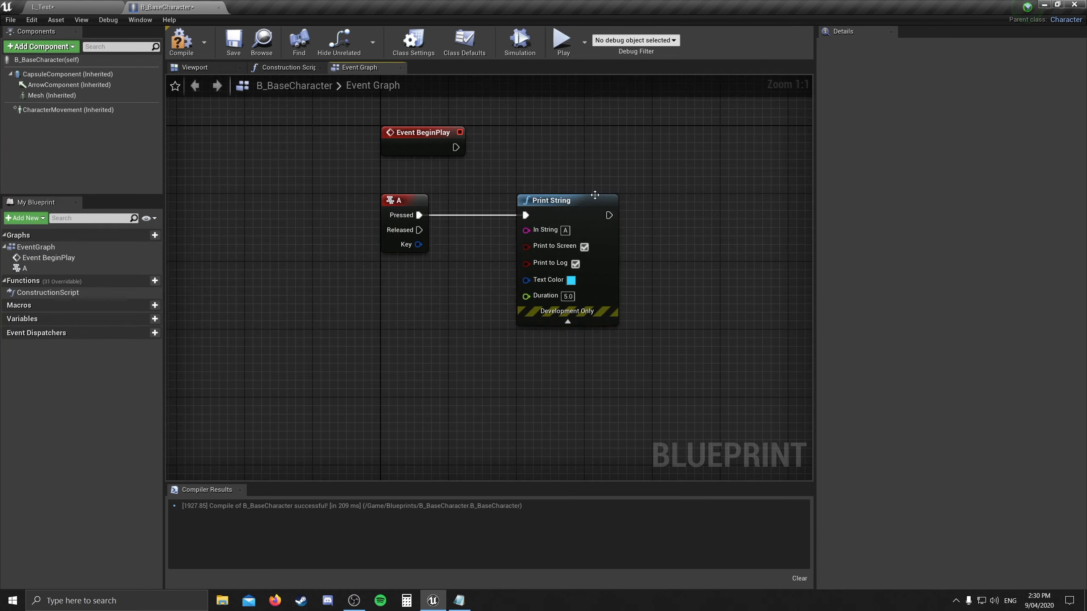
{"action": "left_click", "coordinate": [181, 53]}
{"action": "left_click", "coordinate": [233, 43]}
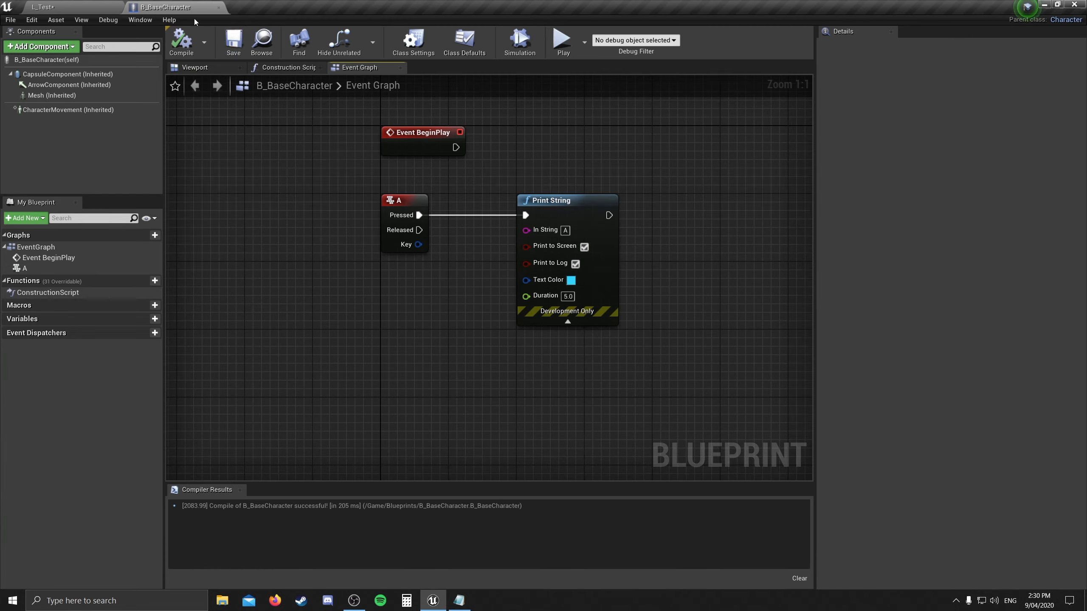
Step: Play-test the L_Test level to check the A key's on-screen printing, and stop the play session
{"action": "left_click", "coordinate": [76, 7]}
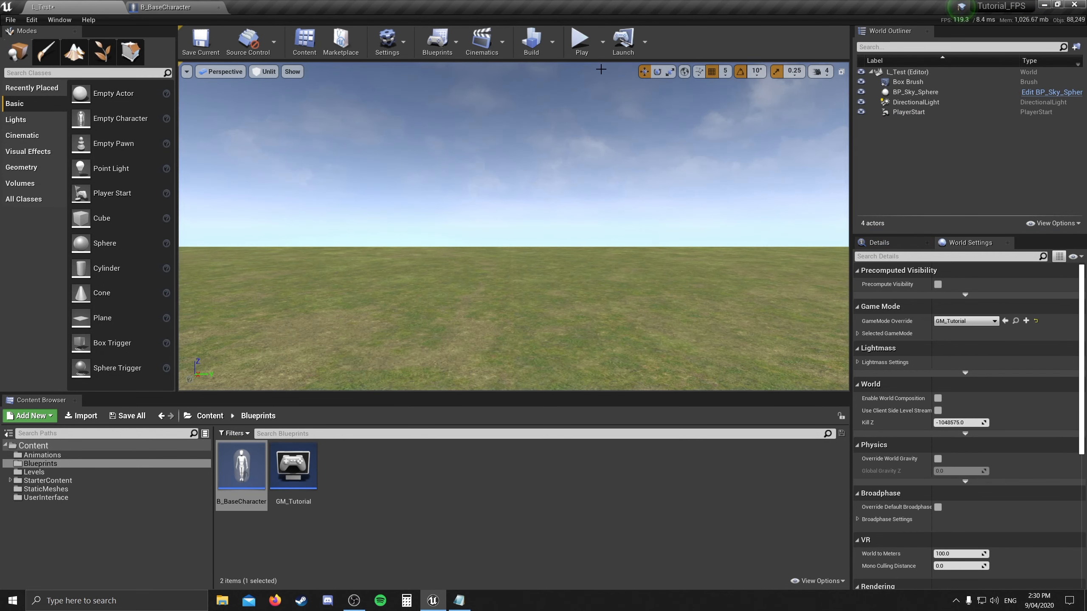
{"action": "left_click", "coordinate": [581, 38]}
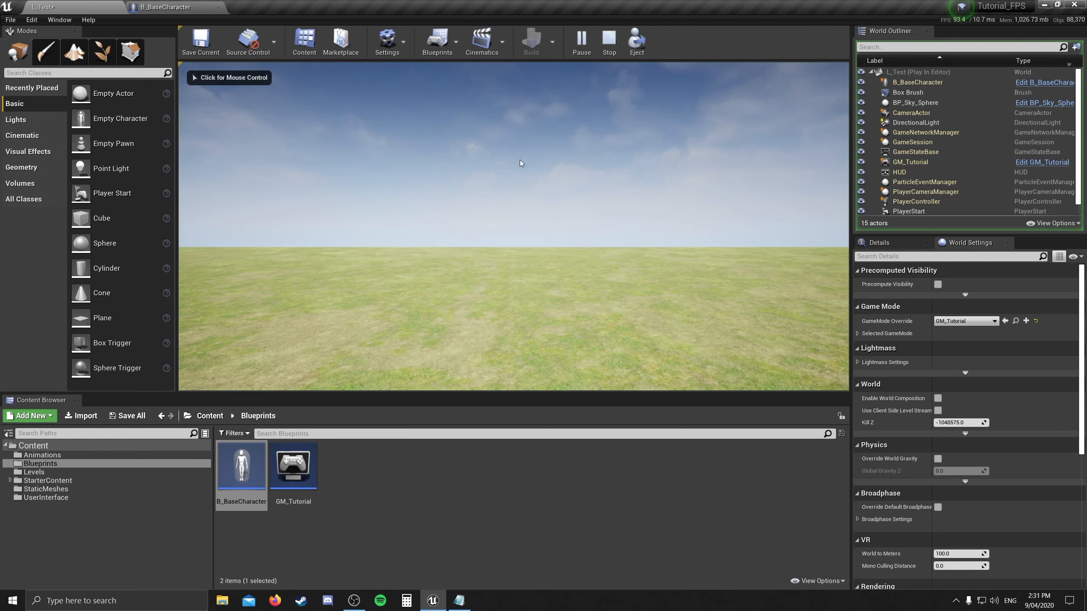
{"action": "left_click", "coordinate": [519, 182]}
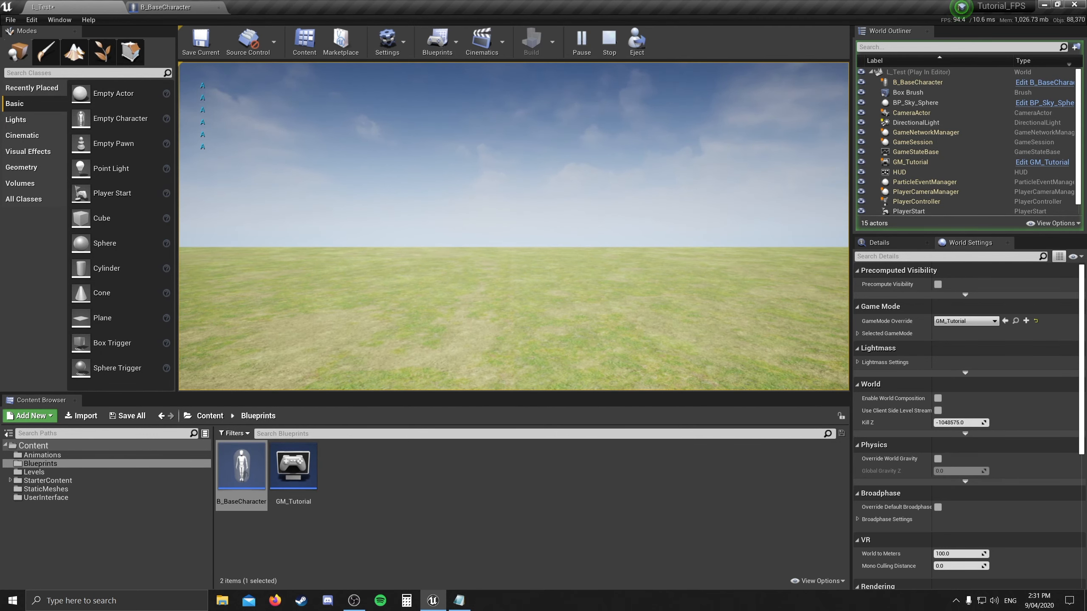
{"action": "key", "text": "Escape"}
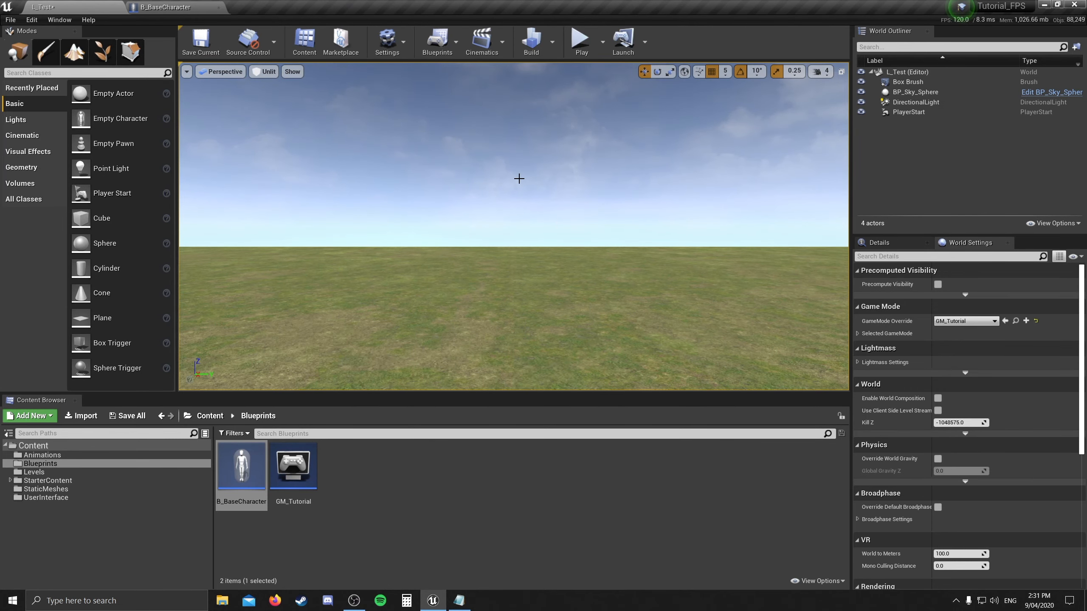
Step: Delete the A key event, its Print String node and Event BeginPlay from B_BaseCharacter's event graph
{"action": "left_click", "coordinate": [164, 8]}
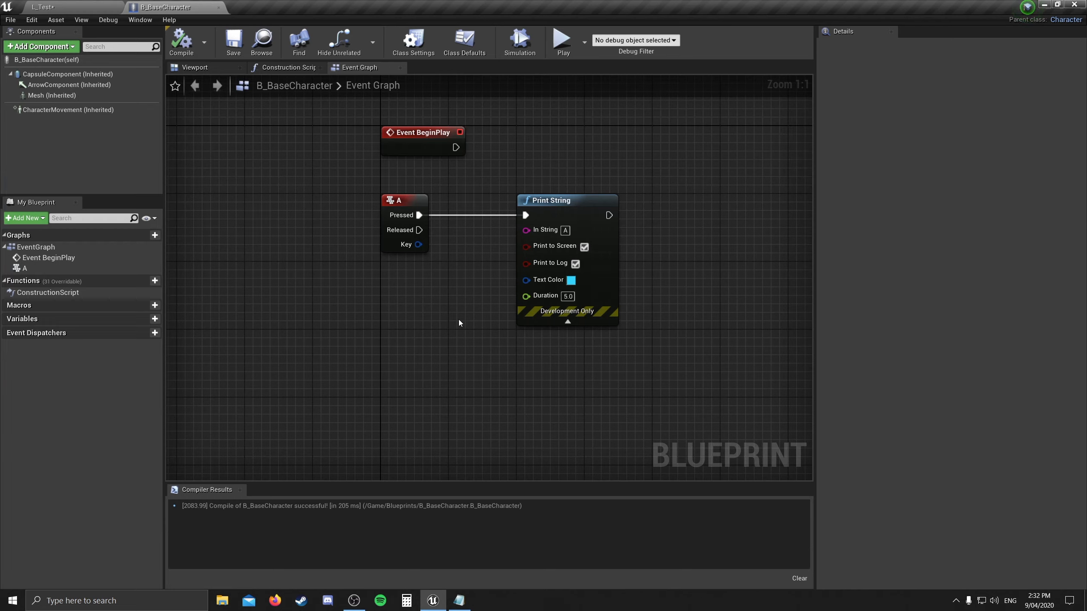
{"action": "left_click_drag", "start_coordinate": [726, 369], "coordinate": [355, 206]}
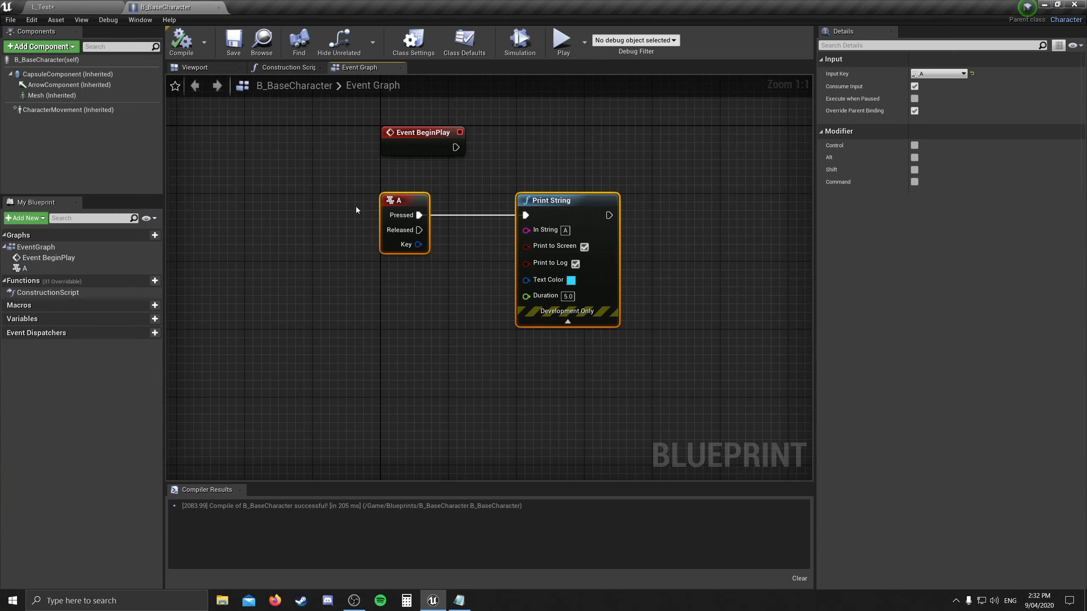
{"action": "key", "text": "Delete"}
{"action": "left_click", "coordinate": [428, 145]}
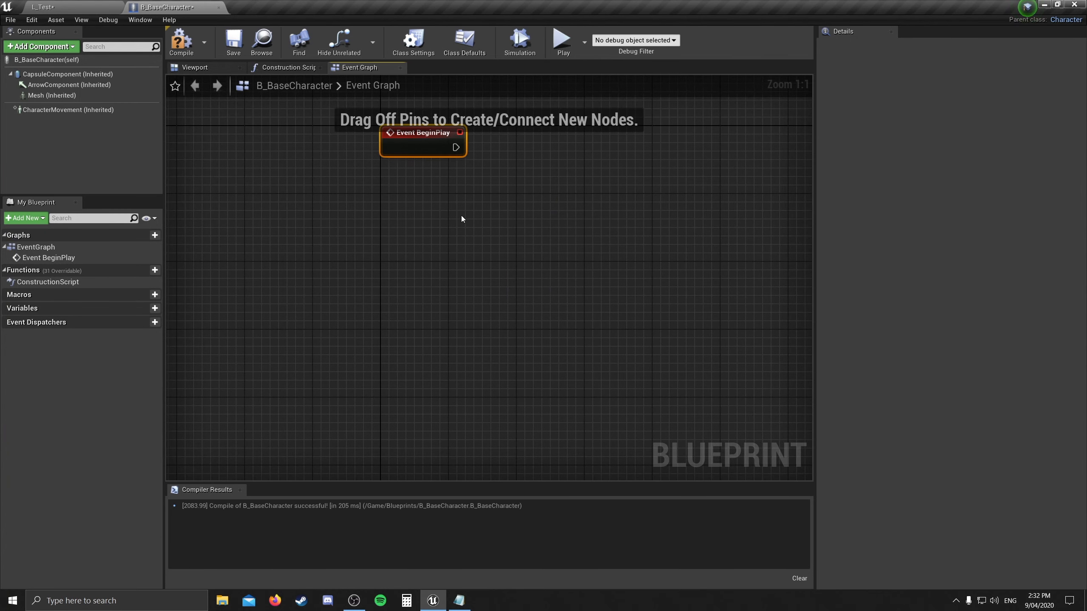
{"action": "key", "text": "Delete"}
{"action": "right_click_drag", "start_coordinate": [445, 269], "coordinate": [461, 291]}
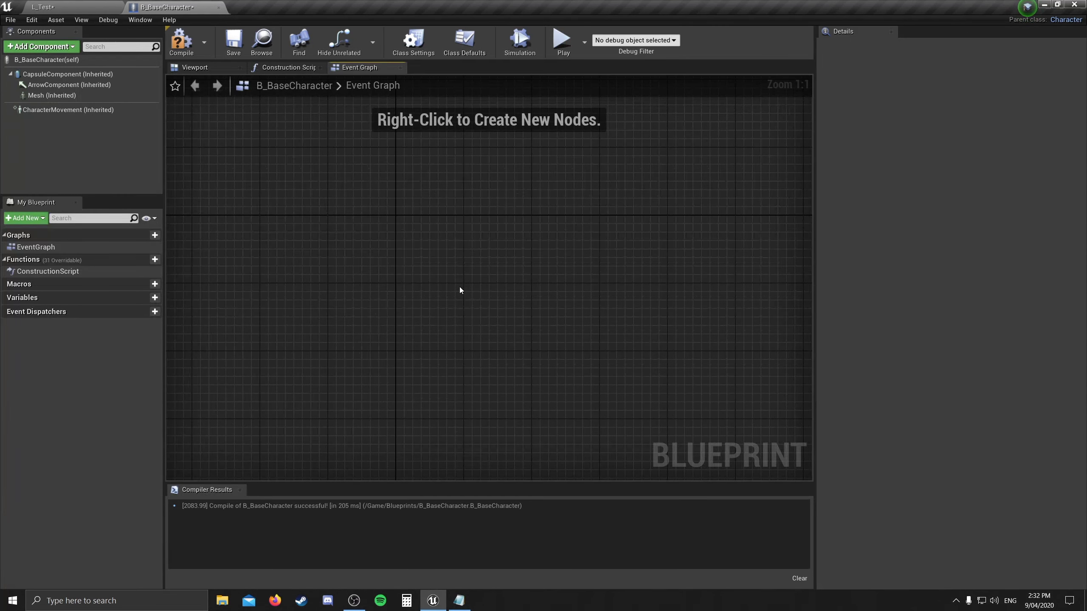
Step: Compile and save the emptied B_BaseCharacter blueprint, and close its editor
{"action": "left_click", "coordinate": [183, 50]}
{"action": "left_click", "coordinate": [239, 46]}
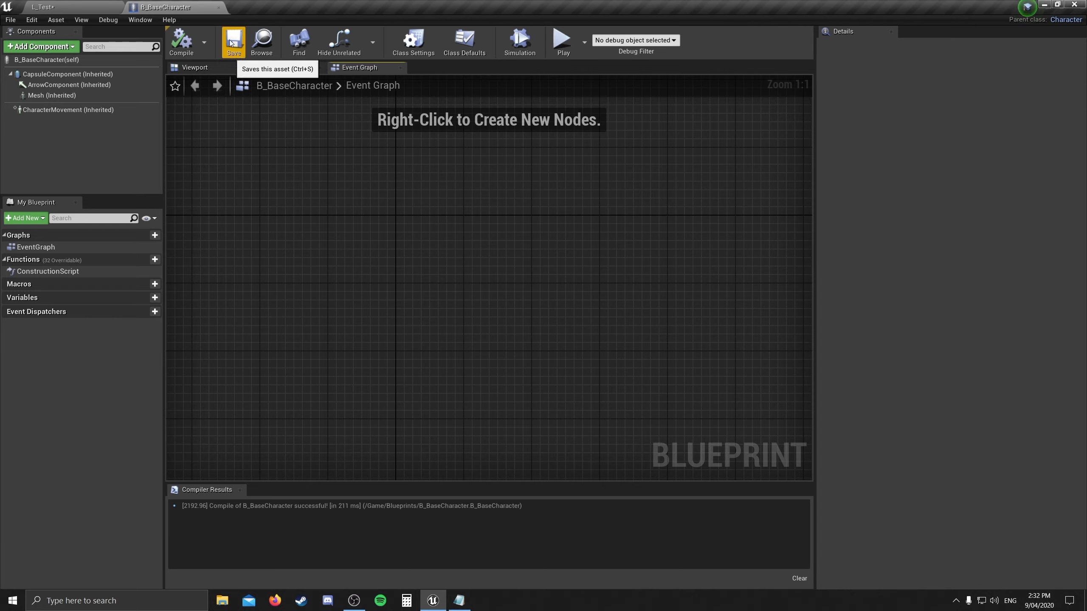
{"action": "left_click", "coordinate": [95, 10]}
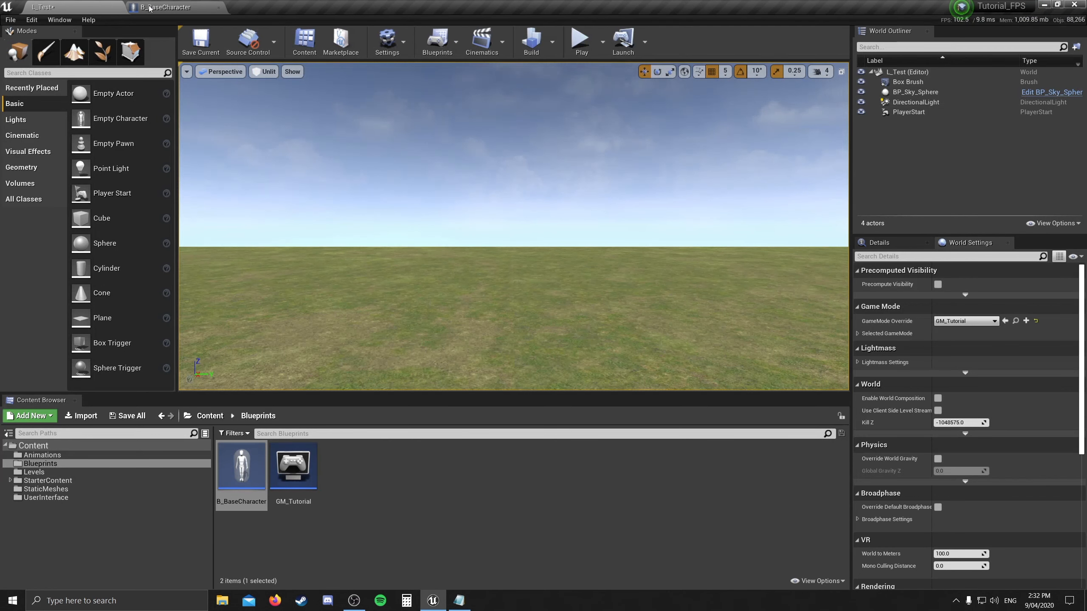
{"action": "left_click", "coordinate": [219, 8]}
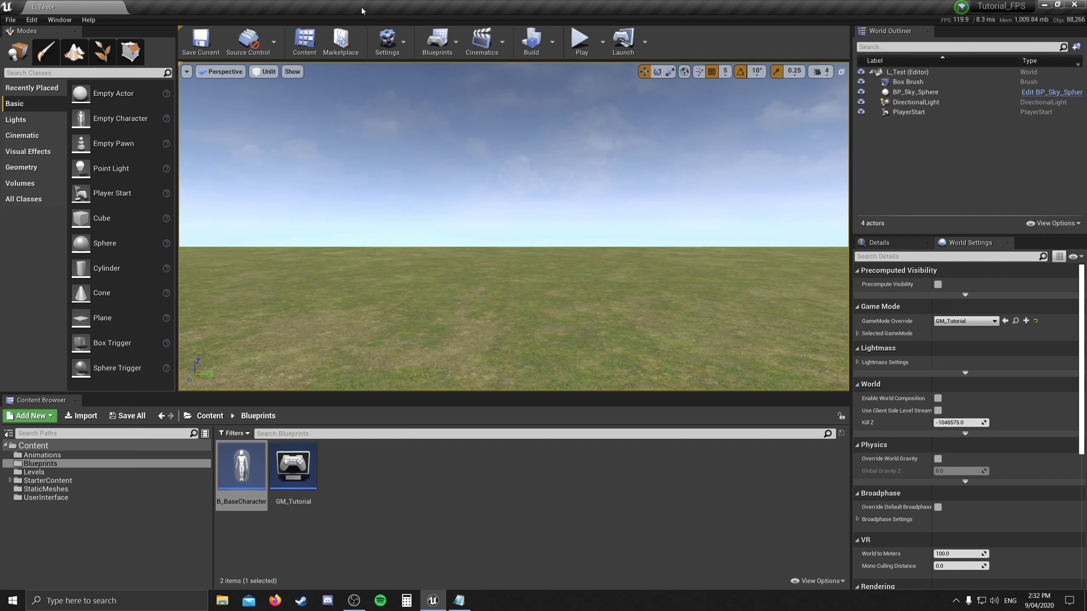
Step: Open the Project Settings, dock their window beside the L_Test level tab, and show the Engine Input settings
{"action": "left_click", "coordinate": [402, 39]}
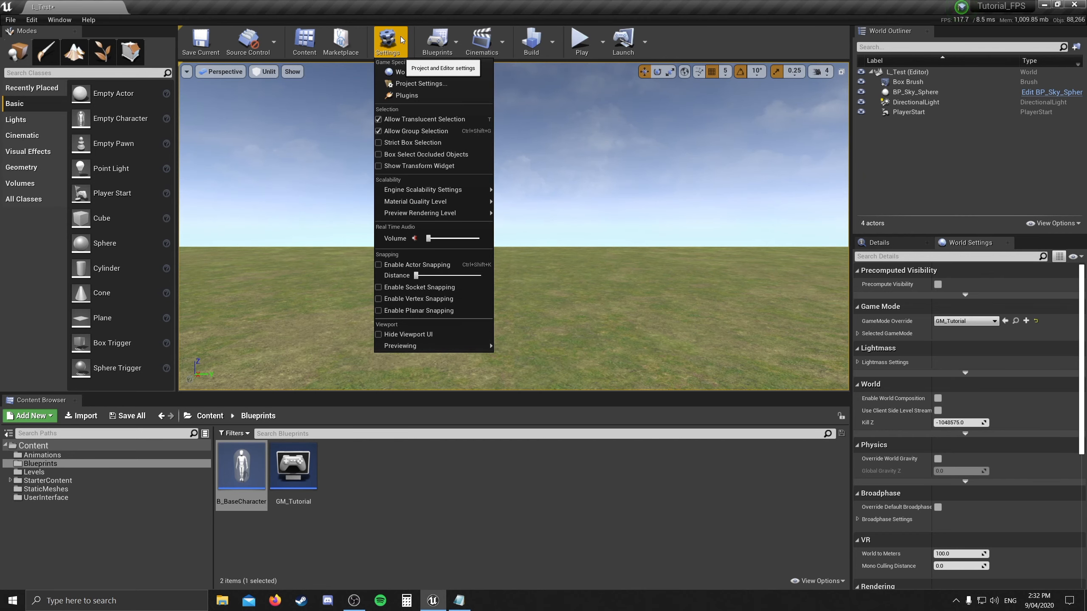
{"action": "left_click", "coordinate": [414, 84]}
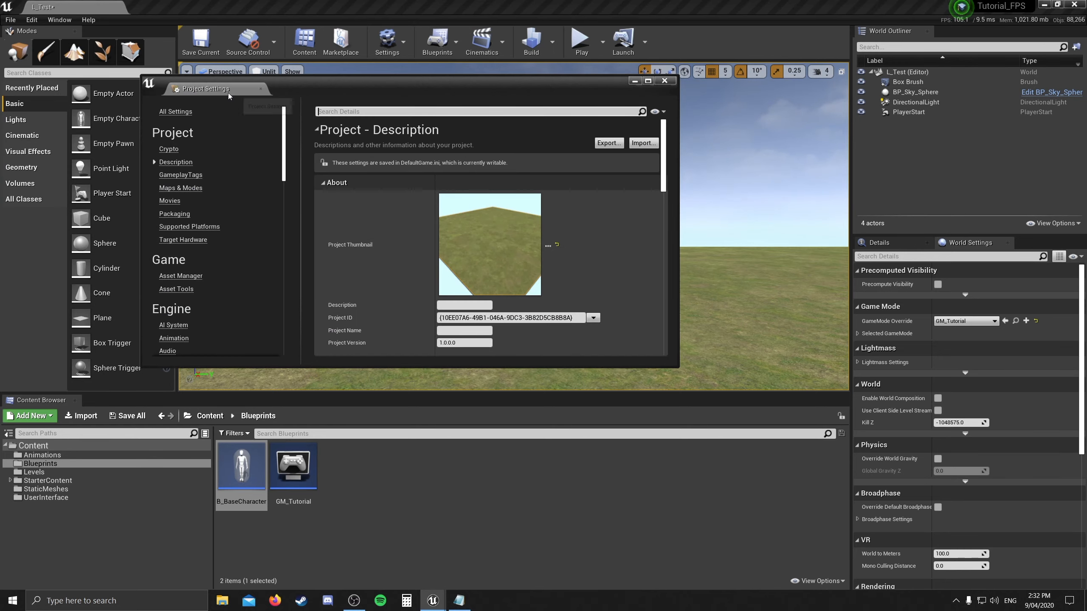
{"action": "left_click_drag", "start_coordinate": [227, 93], "coordinate": [189, 8]}
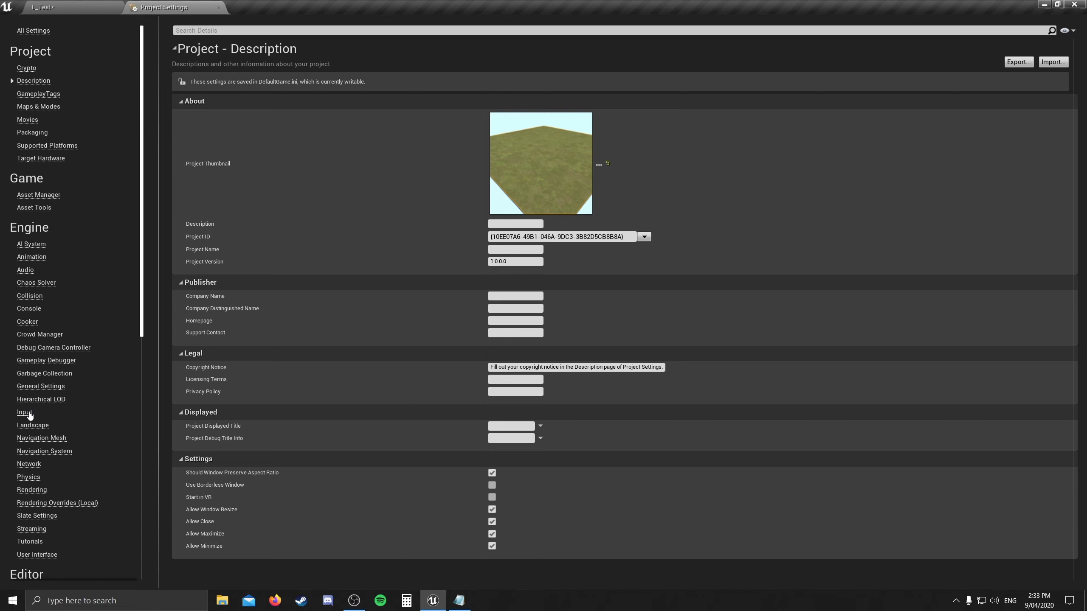
{"action": "left_click", "coordinate": [25, 412]}
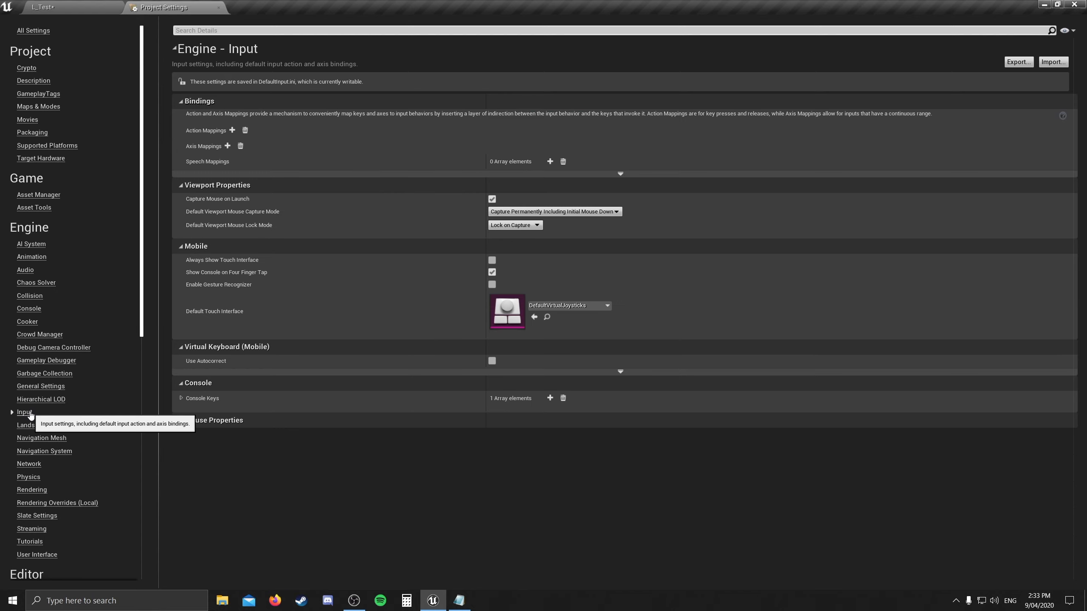
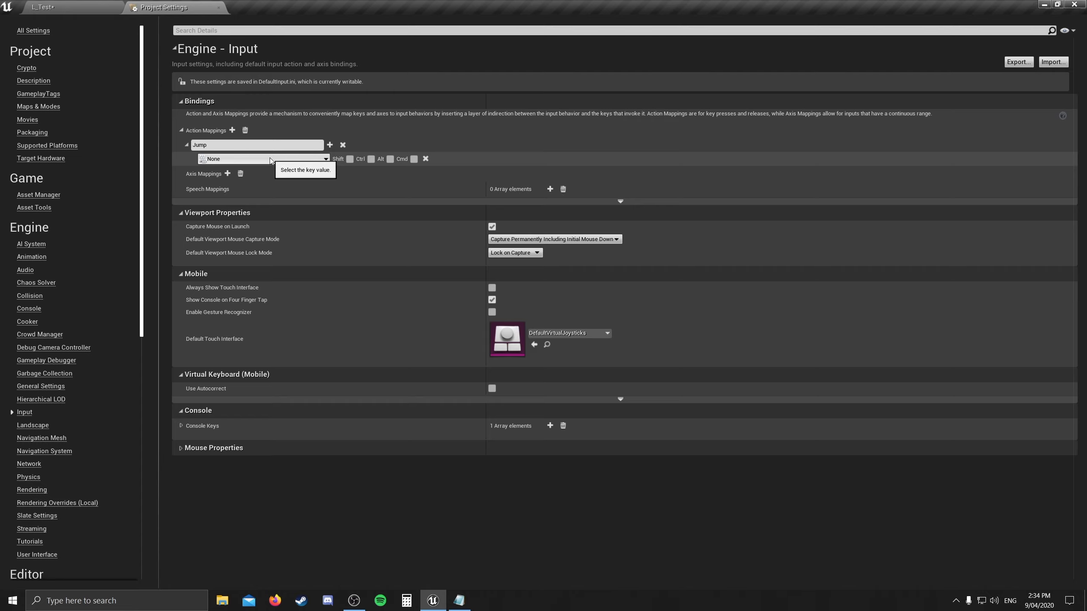
Step: Bind the Jump action mapping to the Space Bar key
{"action": "left_click", "coordinate": [270, 159]}
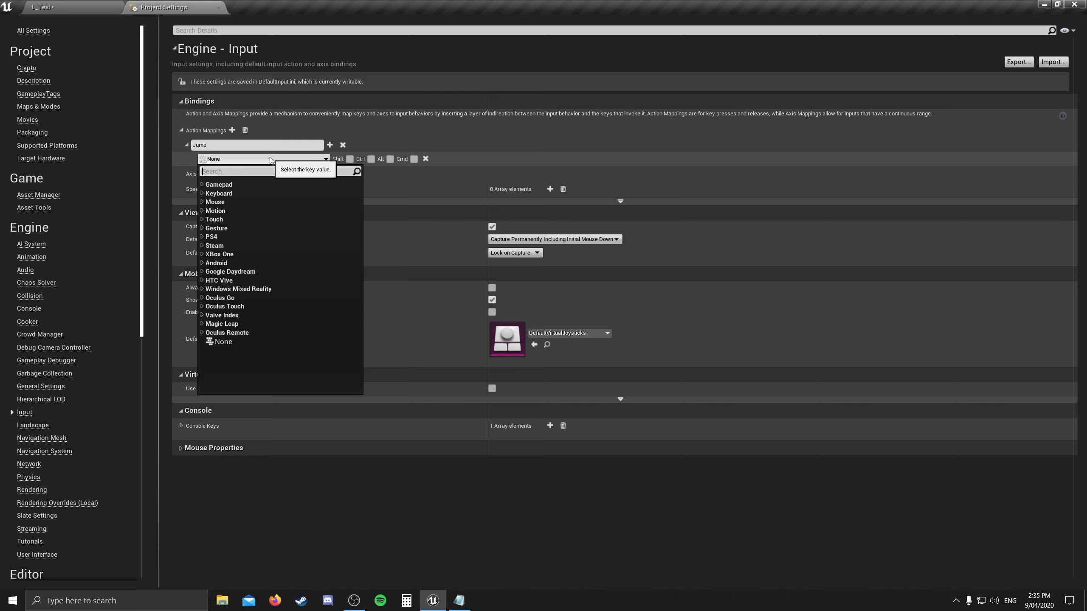
{"action": "type", "text": "space"}
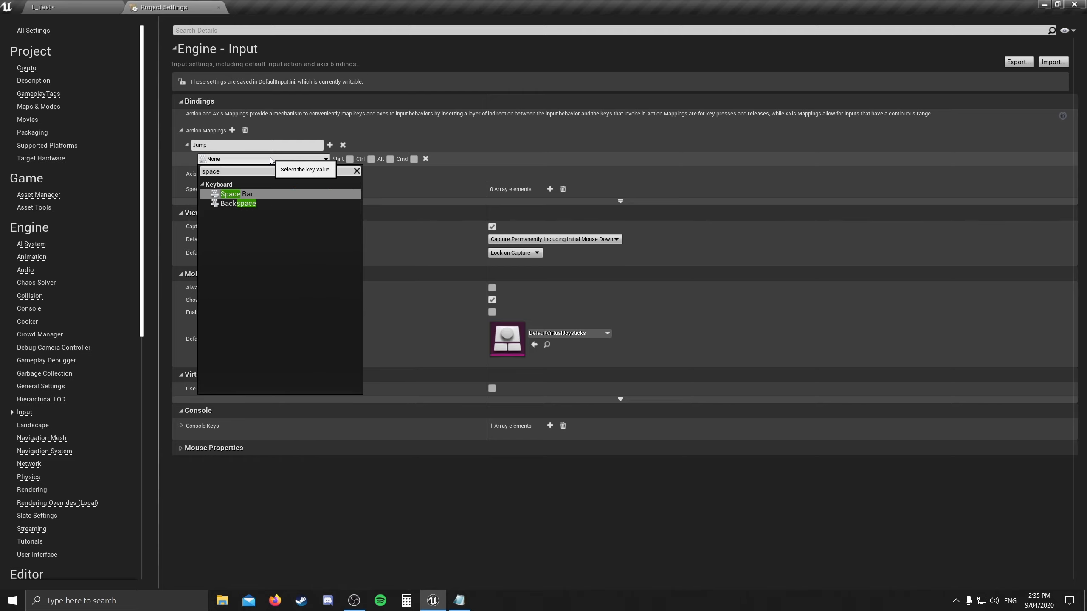
{"action": "left_click", "coordinate": [252, 195]}
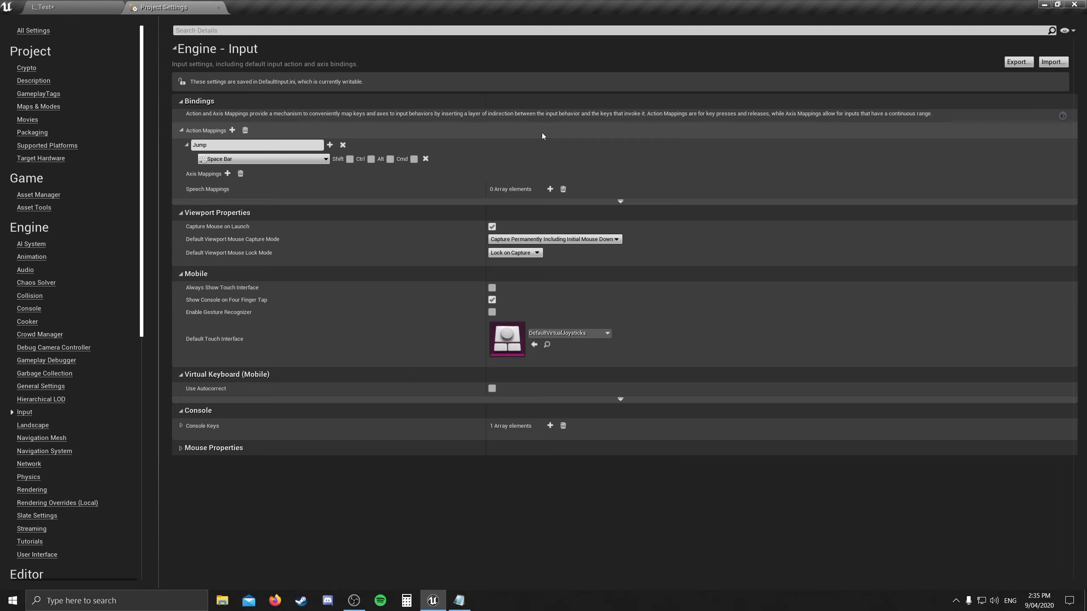
Step: Add a second binding to the Jump action mapping and set it to Gamepad Face Button Bottom
{"action": "left_click", "coordinate": [330, 148]}
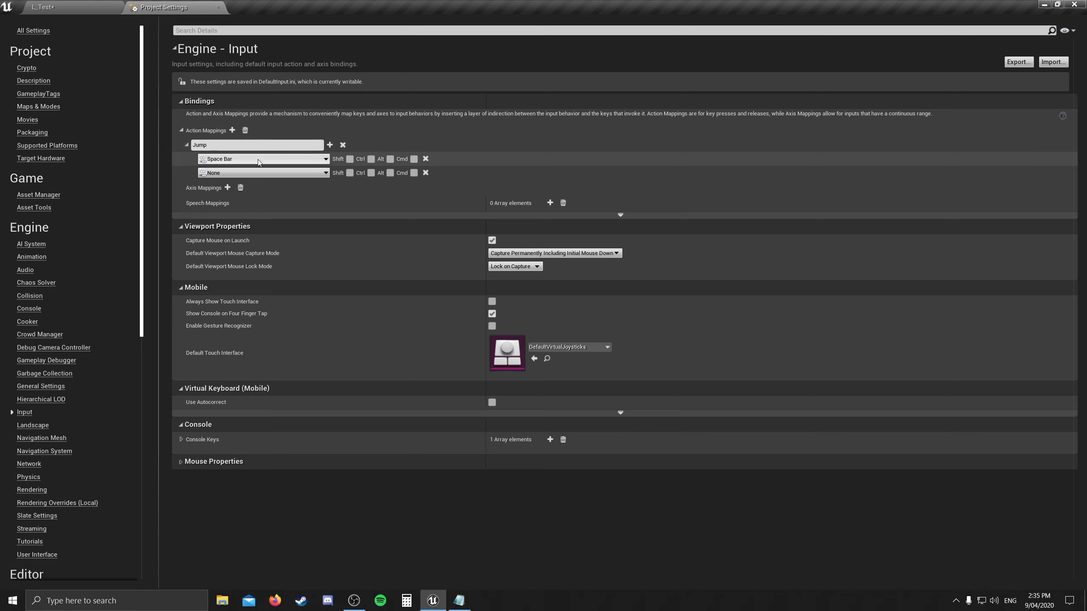
{"action": "left_click", "coordinate": [258, 175]}
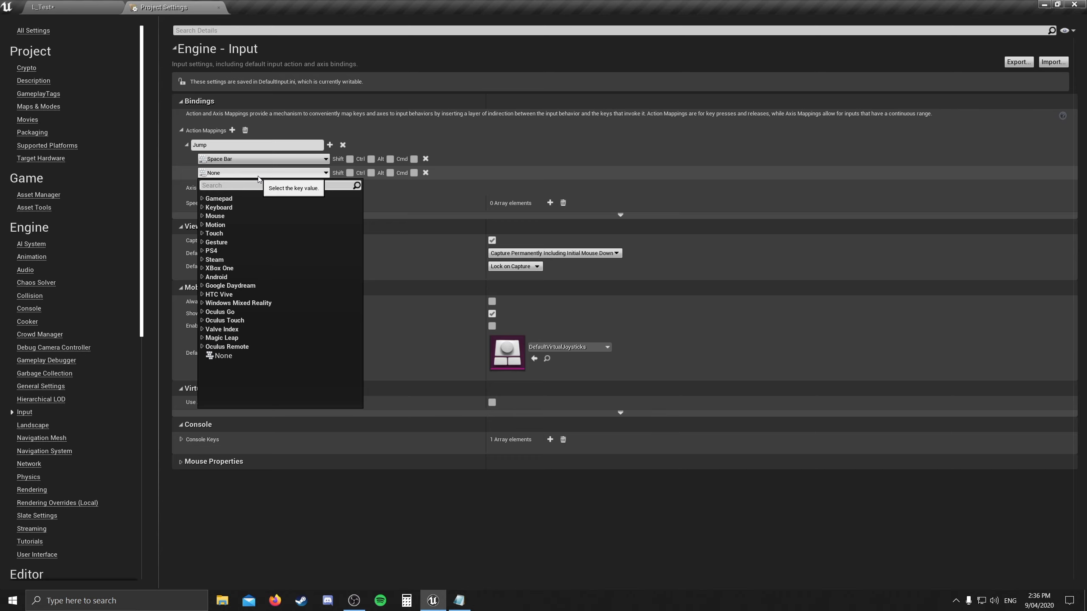
{"action": "type", "text": "game"}
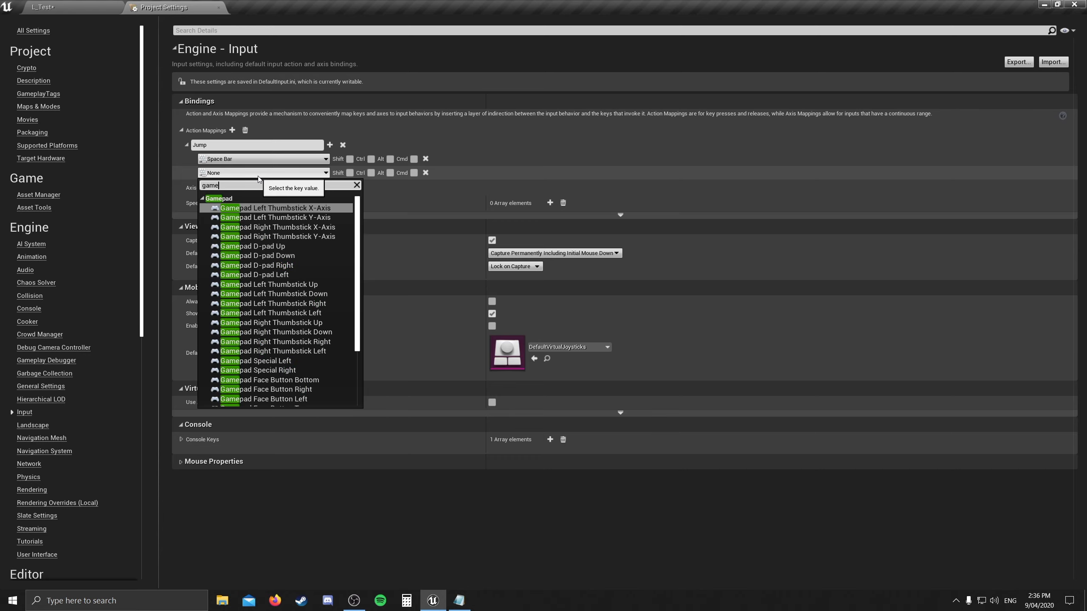
{"action": "type", "text": "pad"}
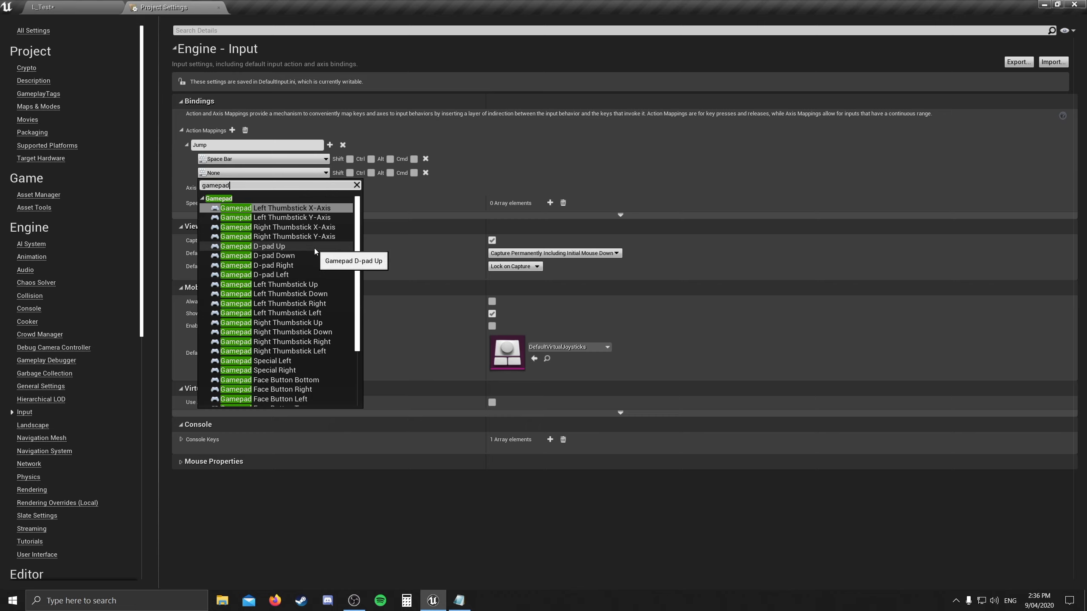
{"action": "scroll", "coordinate": [314, 248], "scroll_direction": "down", "scroll_amount": 5}
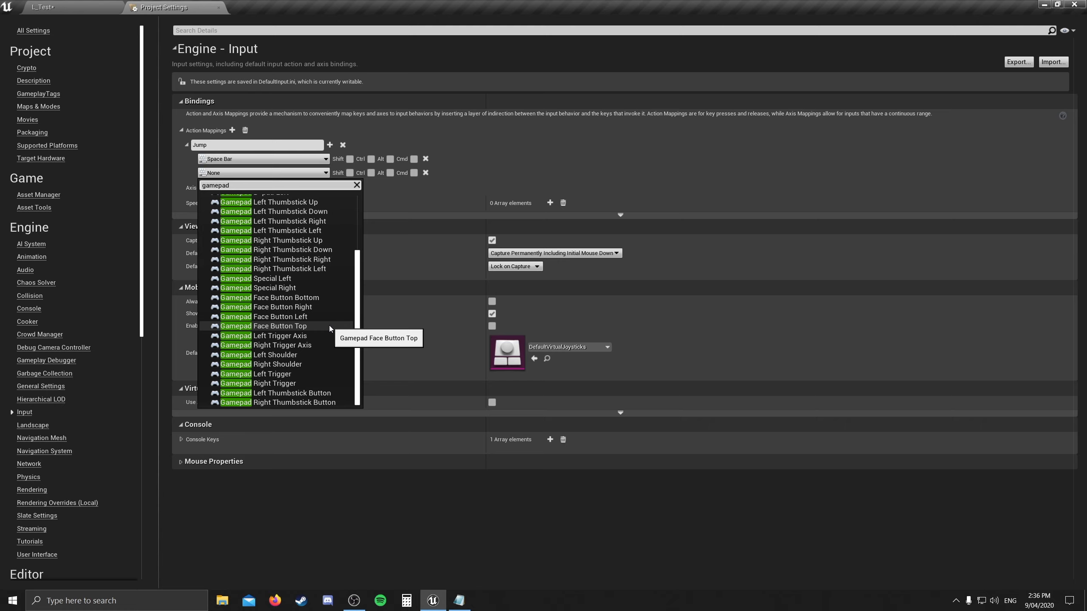
{"action": "left_click", "coordinate": [333, 297]}
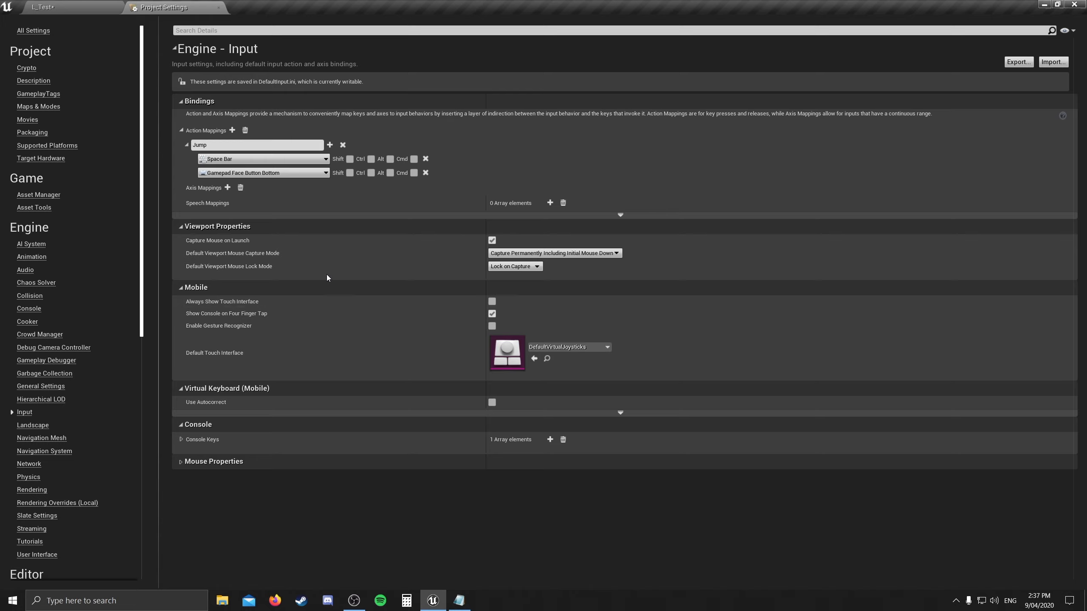
Step: Add another action mapping named Crouch and bind it to the Left Ctrl key
{"action": "left_click", "coordinate": [232, 130]}
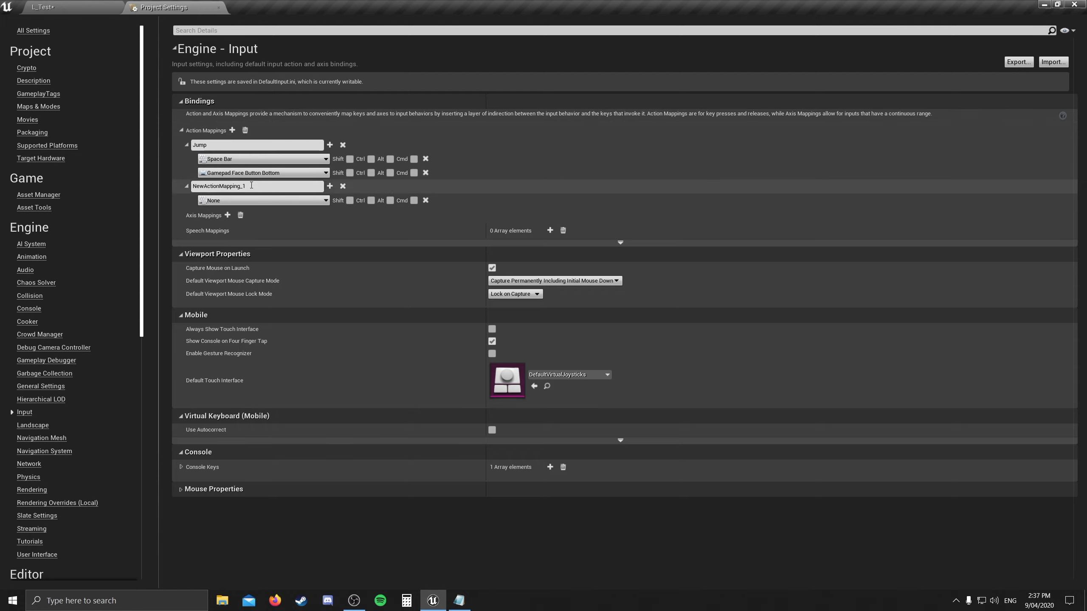
{"action": "left_click_drag", "start_coordinate": [252, 187], "coordinate": [189, 177]}
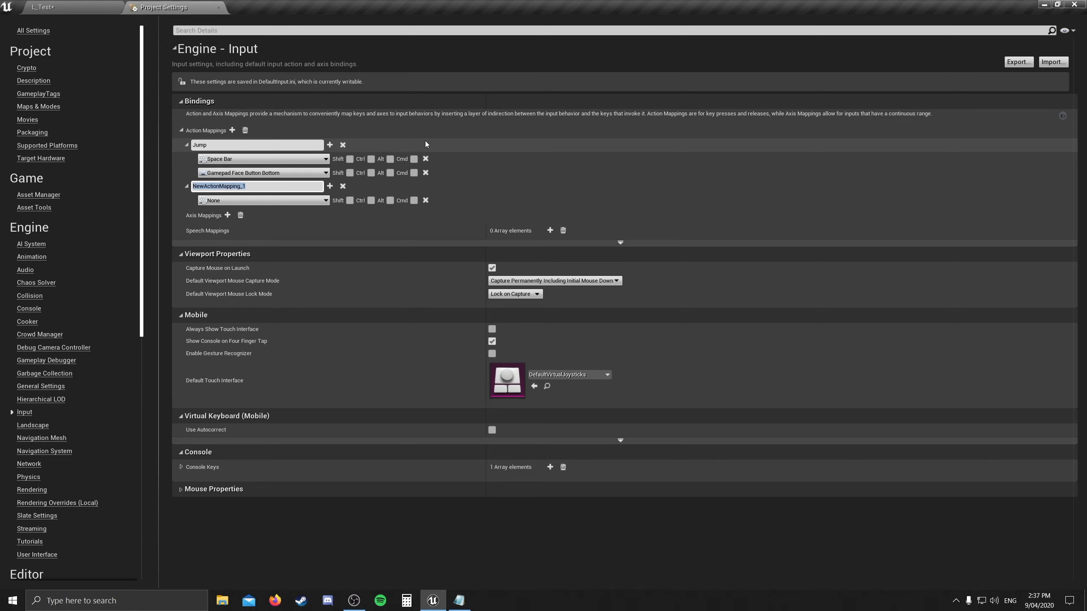
{"action": "type", "text": "Crouch"}
{"action": "left_click", "coordinate": [311, 201]}
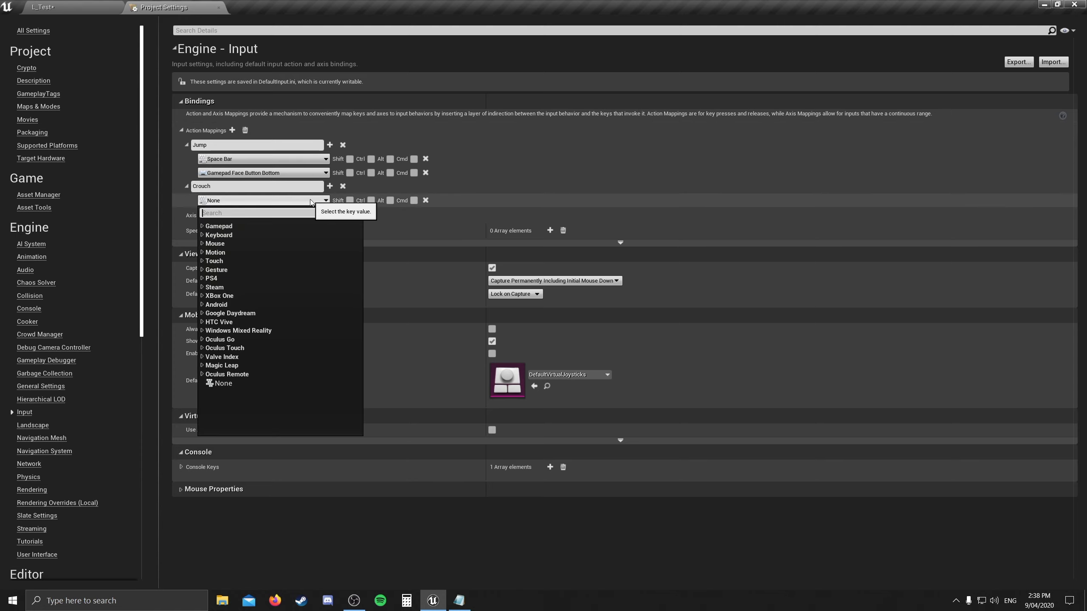
{"action": "type", "text": "c"}
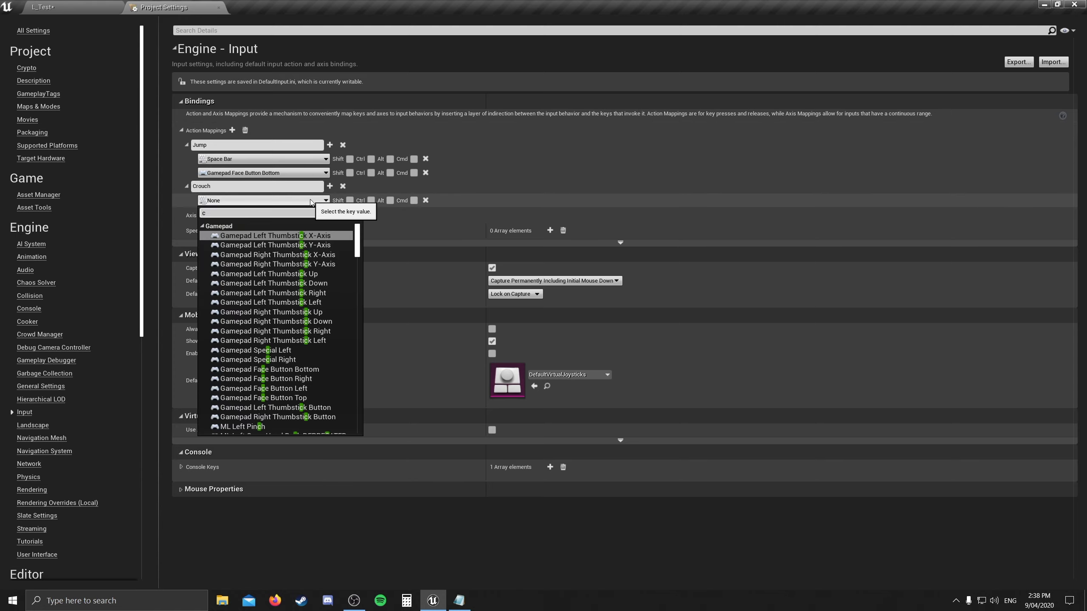
{"action": "type", "text": "trl"}
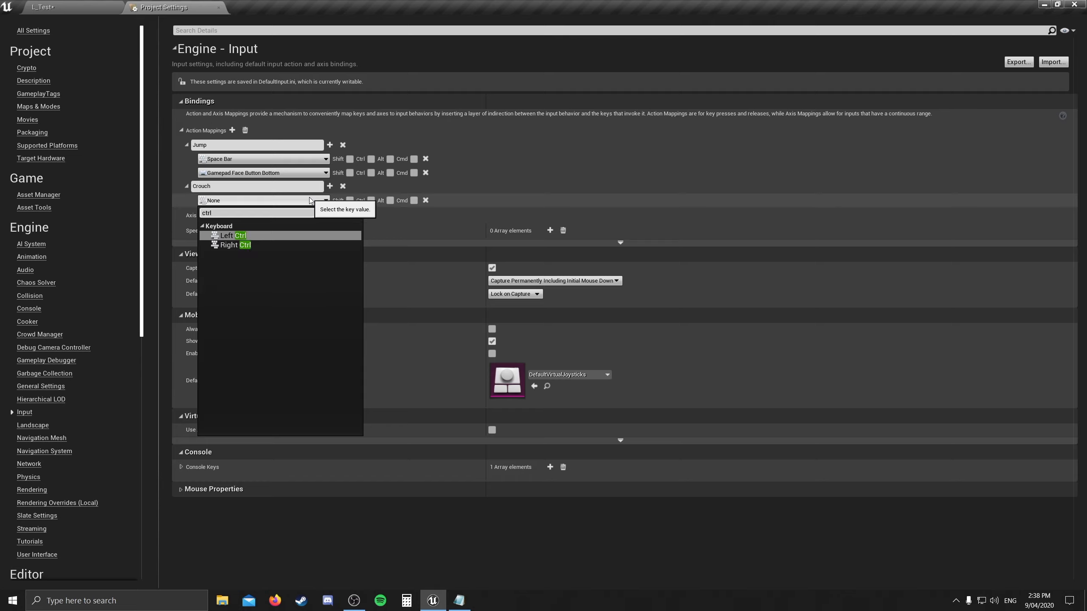
{"action": "left_click", "coordinate": [308, 235]}
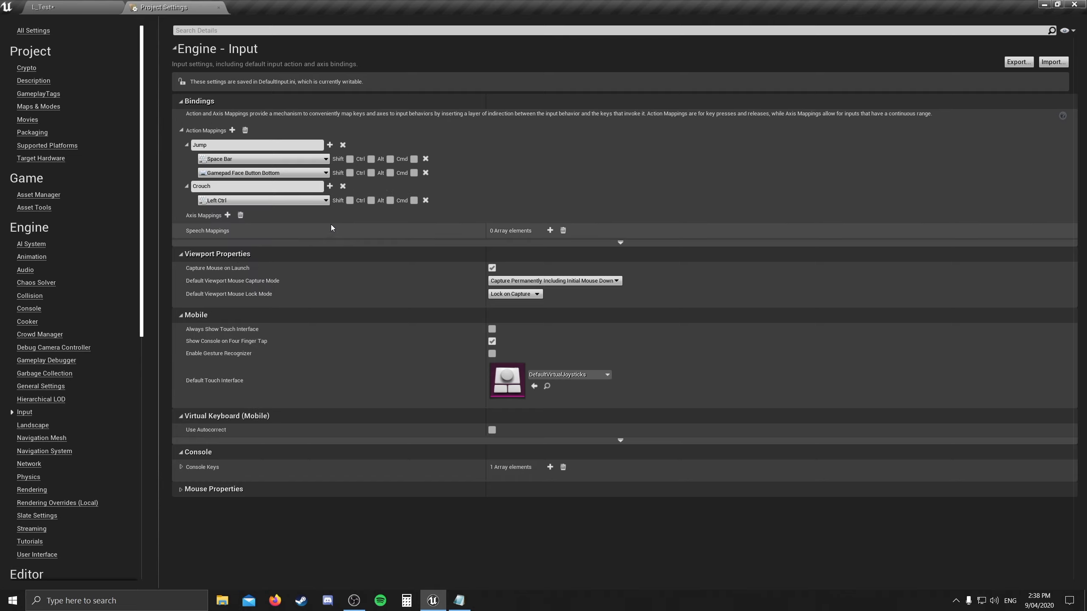
Step: Add a second binding to the Crouch action mapping and set it to Gamepad Face Button Right
{"action": "left_click", "coordinate": [330, 187]}
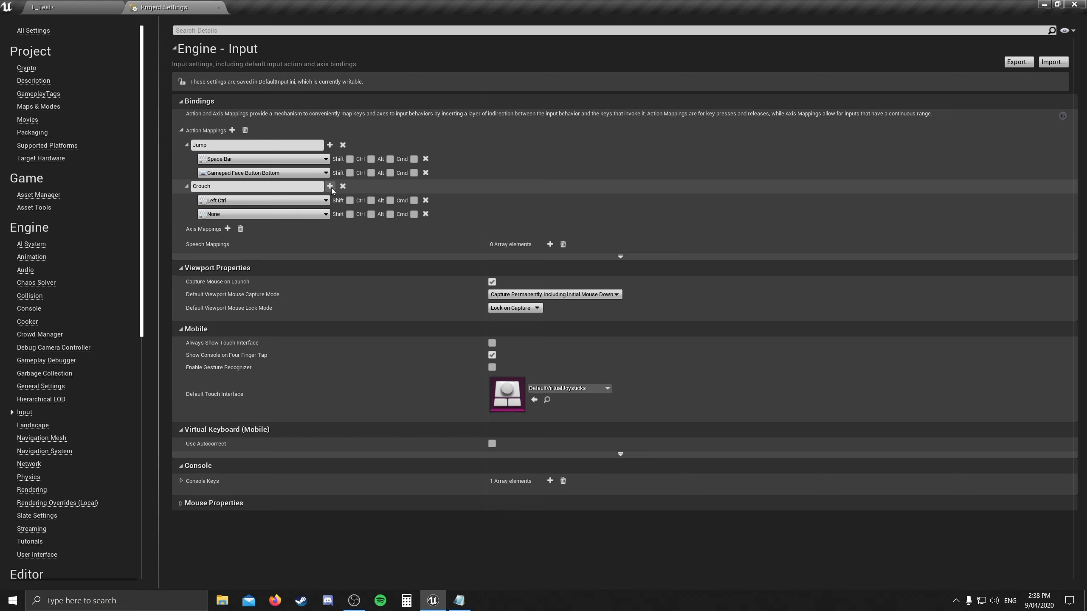
{"action": "left_click", "coordinate": [298, 215]}
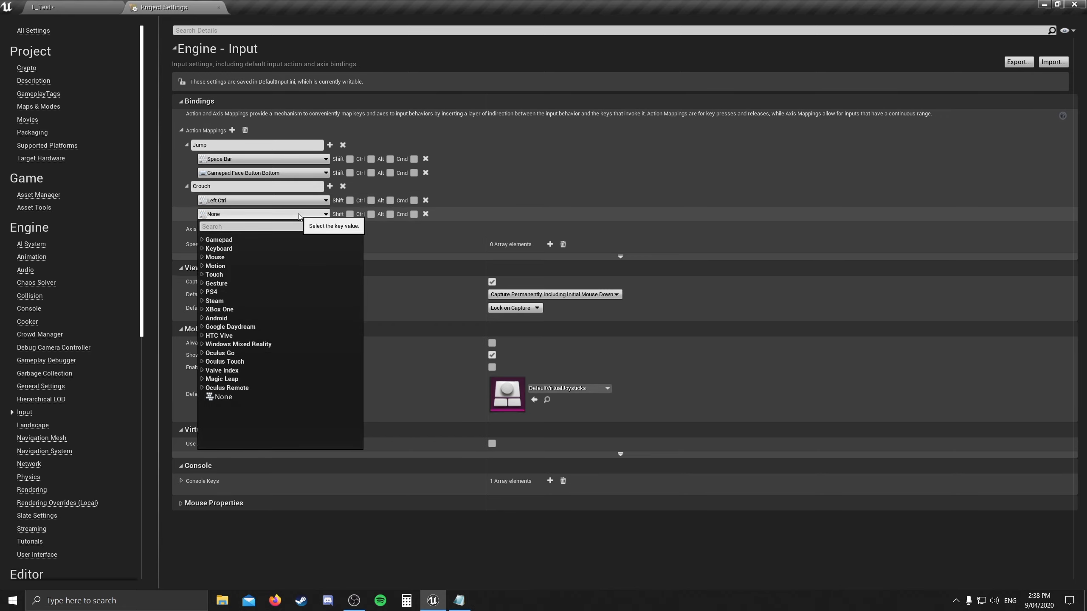
{"action": "type", "text": "face"}
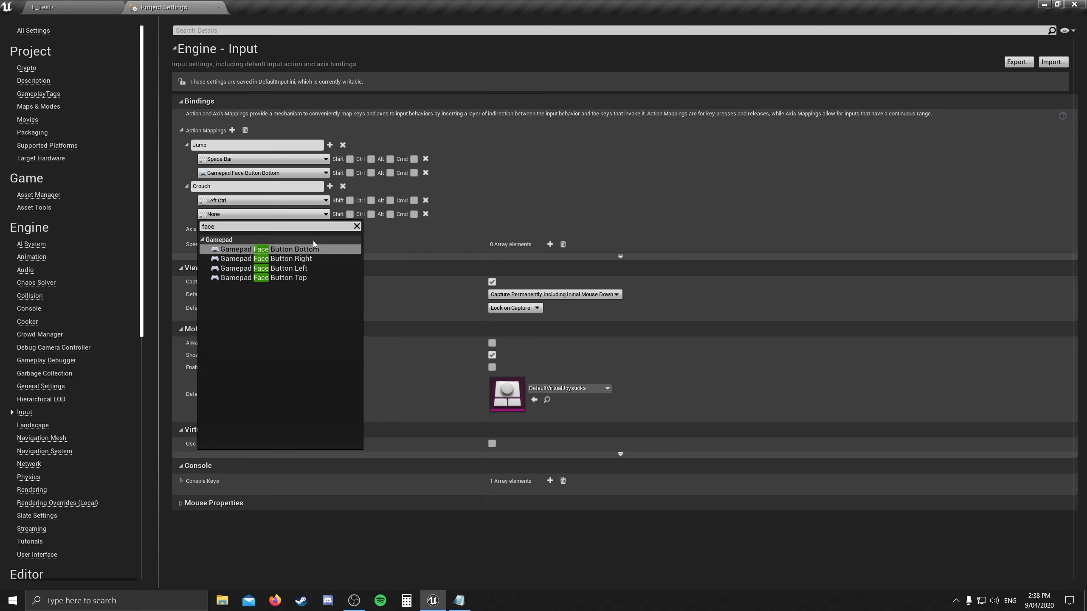
{"action": "left_click", "coordinate": [316, 258]}
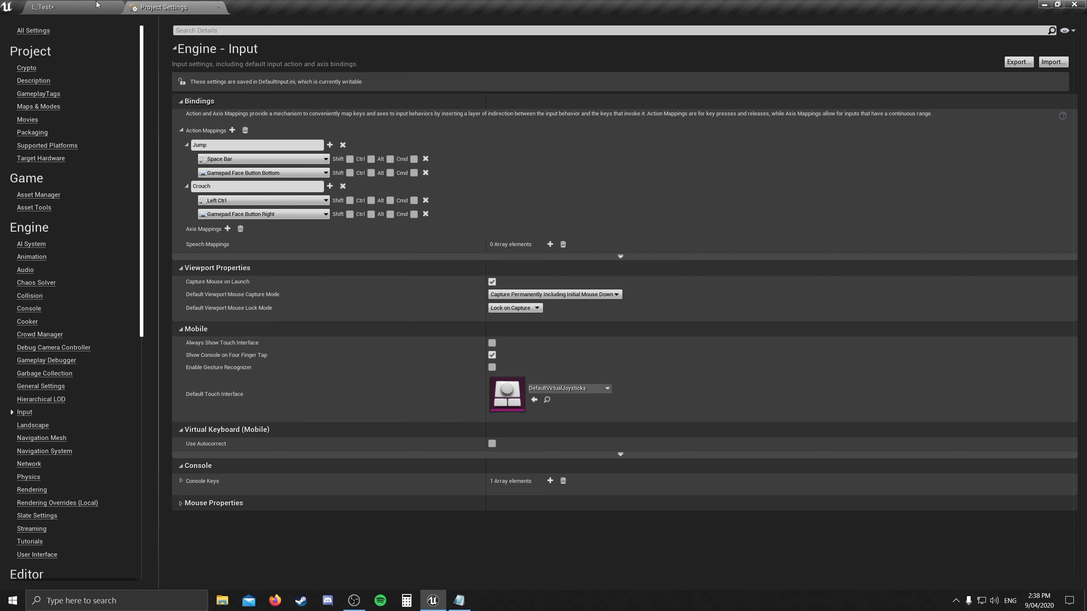
Step: Open the B_BaseCharacter blueprint from the level editor and add the Jump input action event to its event graph
{"action": "left_click", "coordinate": [88, 9]}
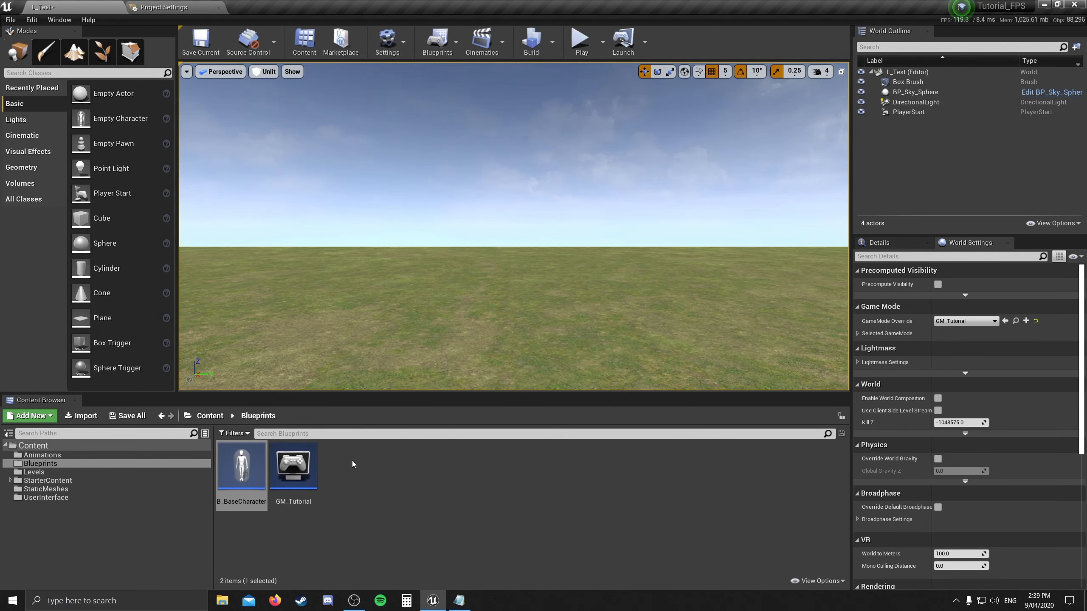
{"action": "double_click", "coordinate": [248, 477]}
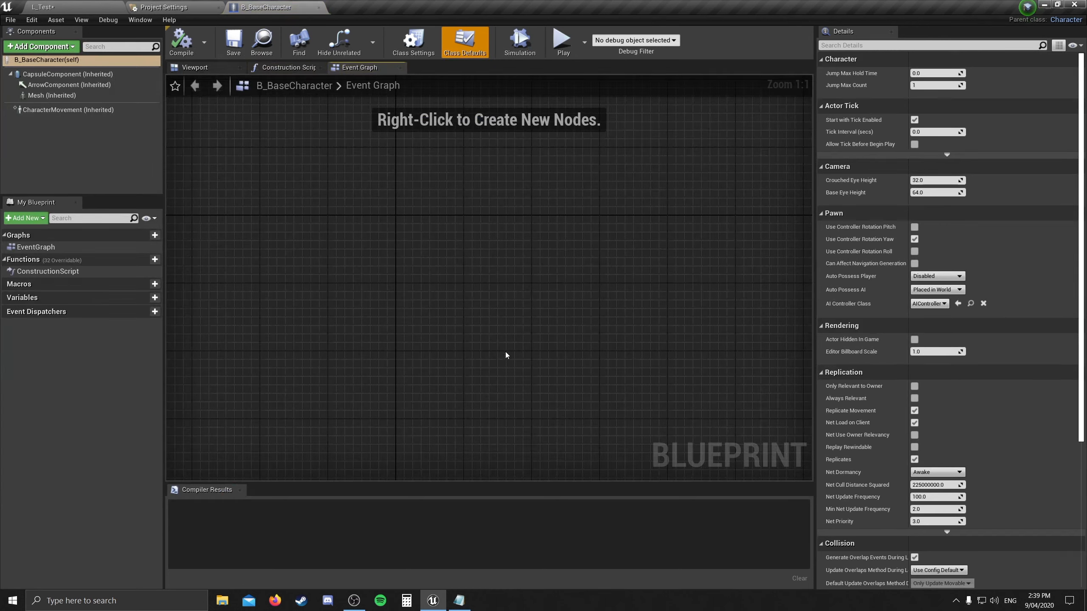
{"action": "right_click", "coordinate": [444, 306]}
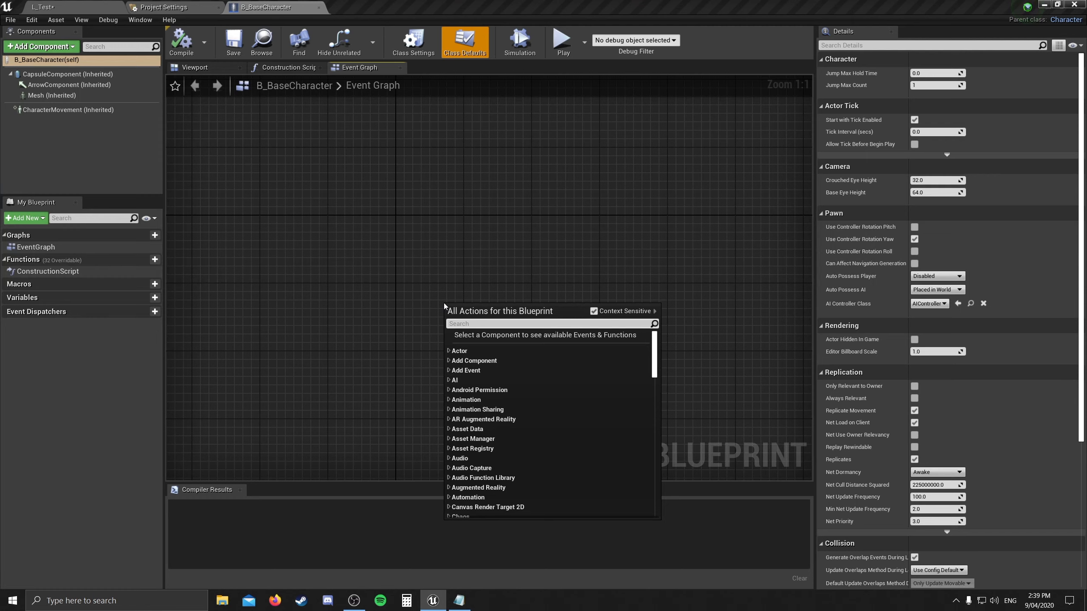
{"action": "type", "text": "jump"}
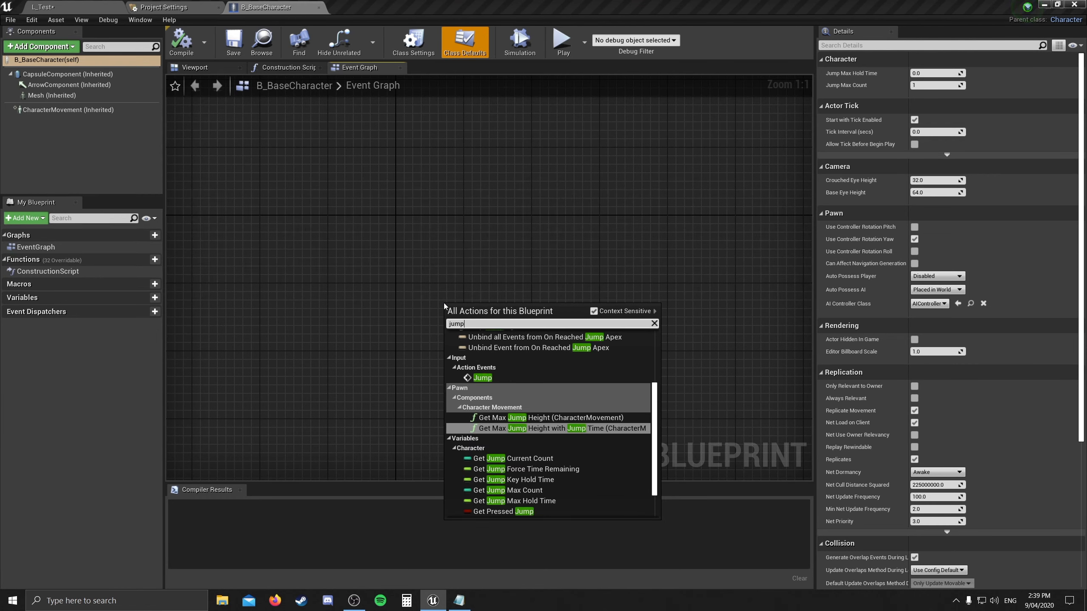
{"action": "left_click", "coordinate": [483, 379]}
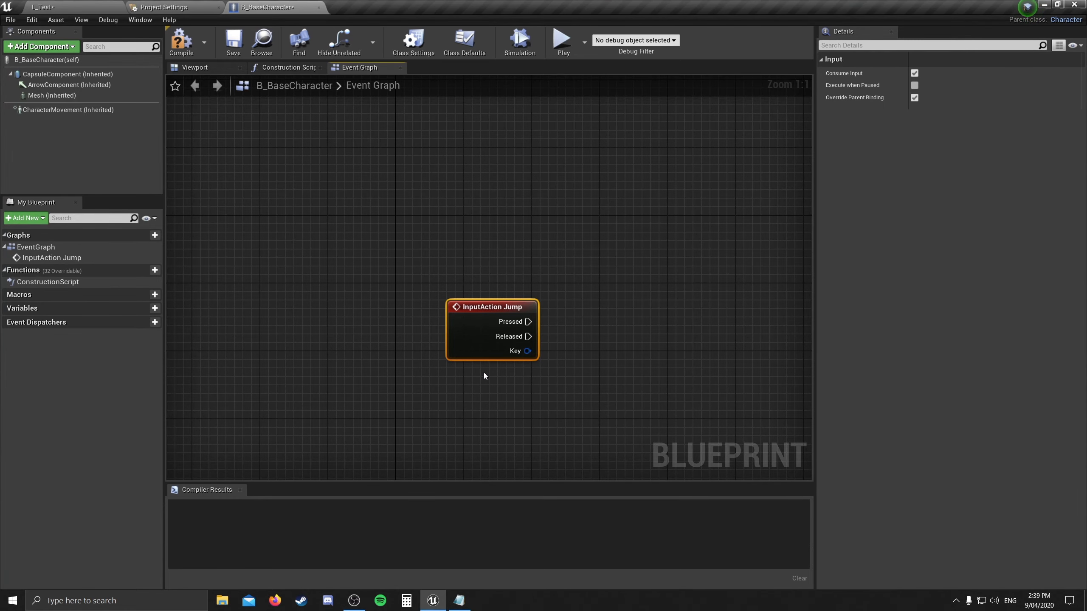
Step: Add the Crouch input action event below the Jump event in B_BaseCharacter's event graph
{"action": "right_click", "coordinate": [479, 394]}
{"action": "type", "text": "c"}
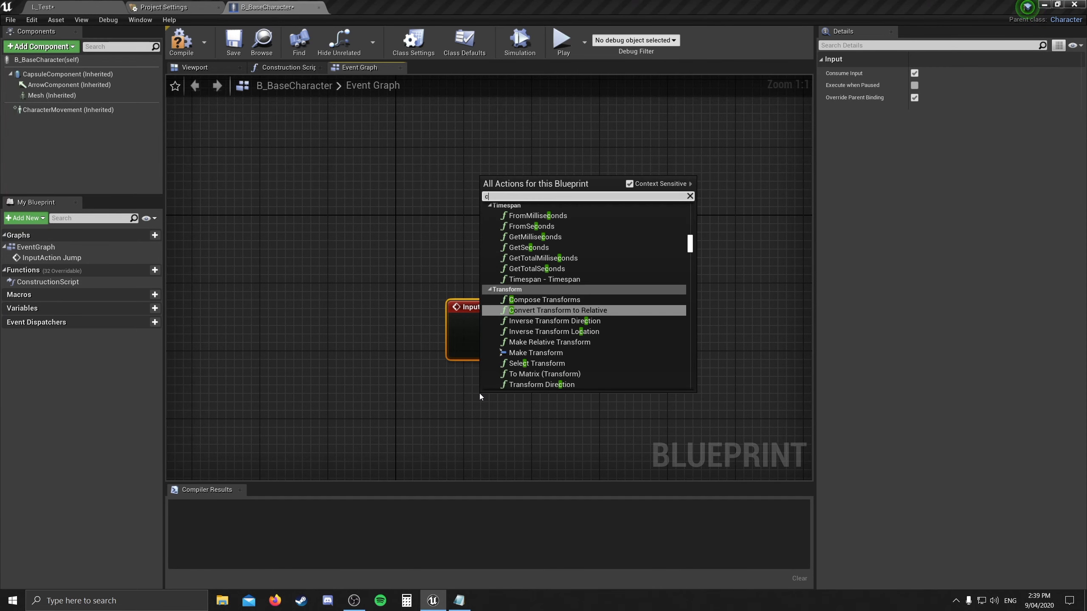
{"action": "type", "text": "rouch"}
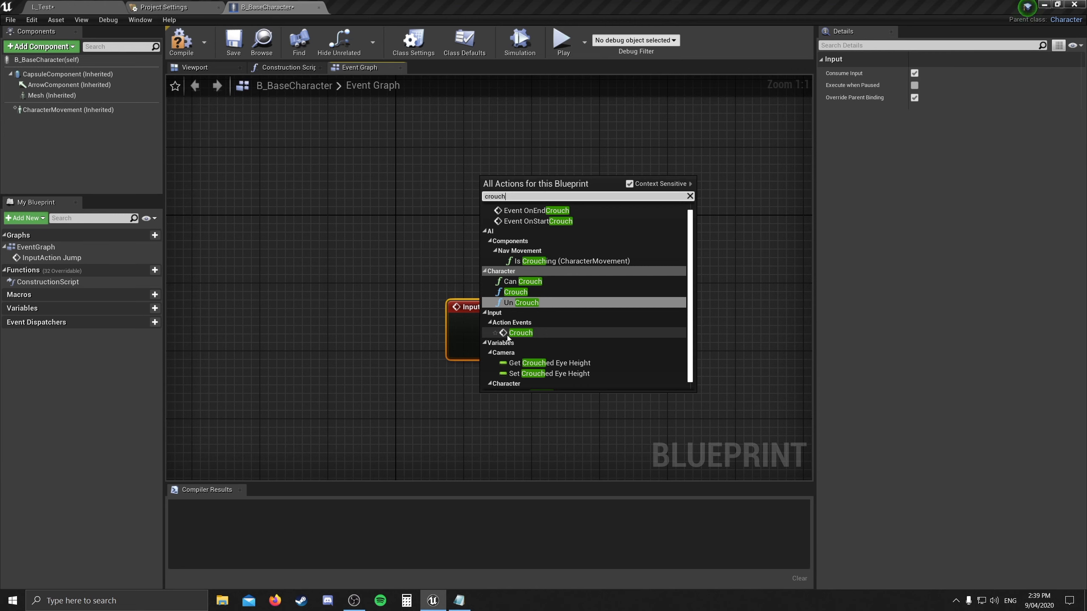
{"action": "left_click", "coordinate": [520, 333]}
{"action": "left_click_drag", "start_coordinate": [523, 400], "coordinate": [570, 356]}
{"action": "right_click_drag", "start_coordinate": [569, 356], "coordinate": [610, 308]}
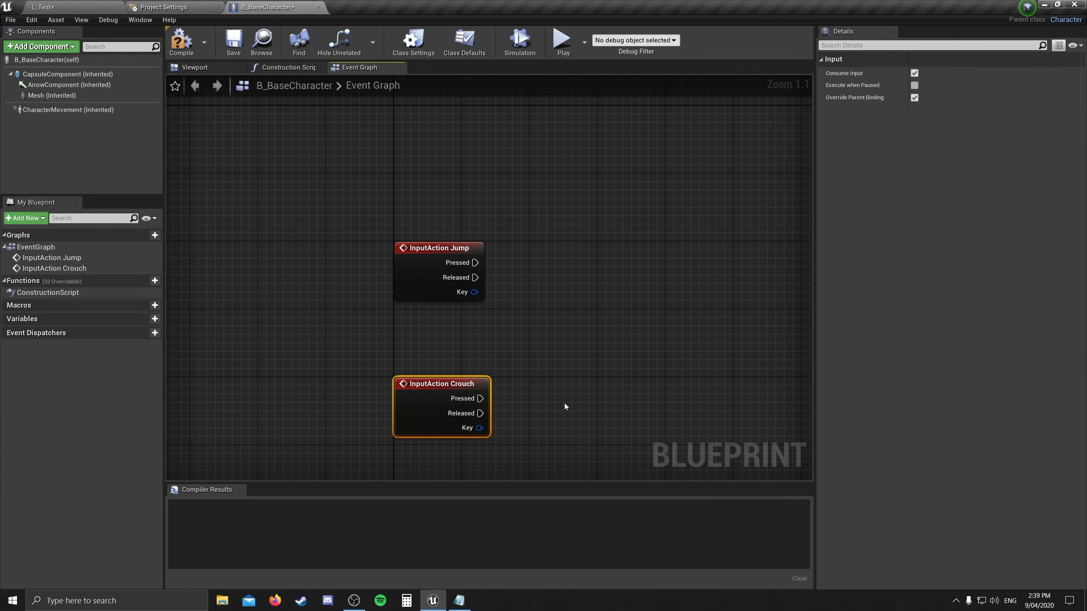
{"action": "left_click", "coordinate": [557, 400]}
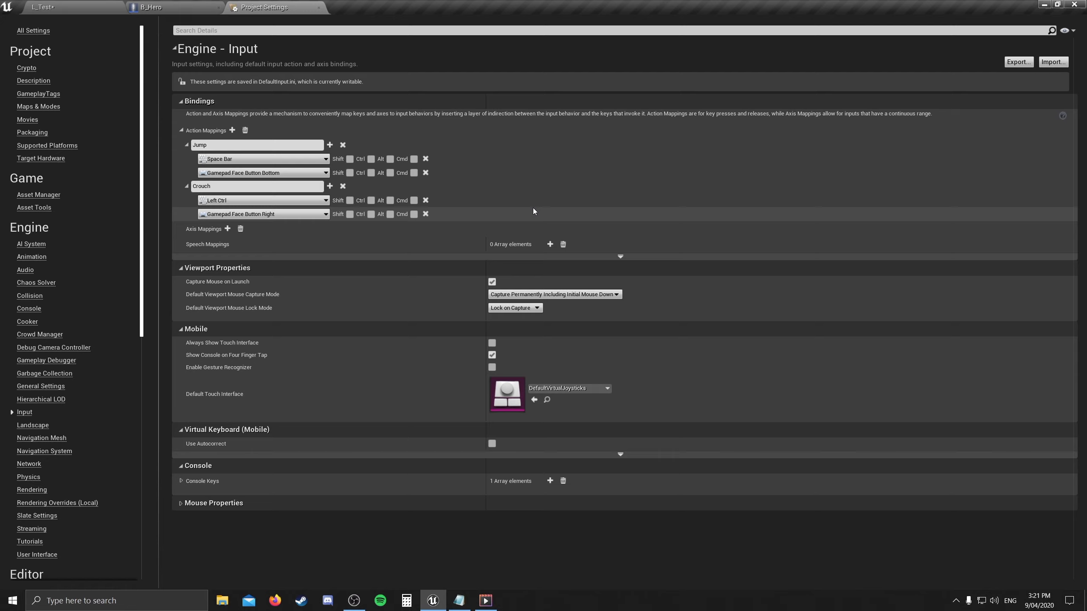
Step: Add an axis mapping to the project's input bindings and name it MoveForward
{"action": "left_click", "coordinate": [228, 228]}
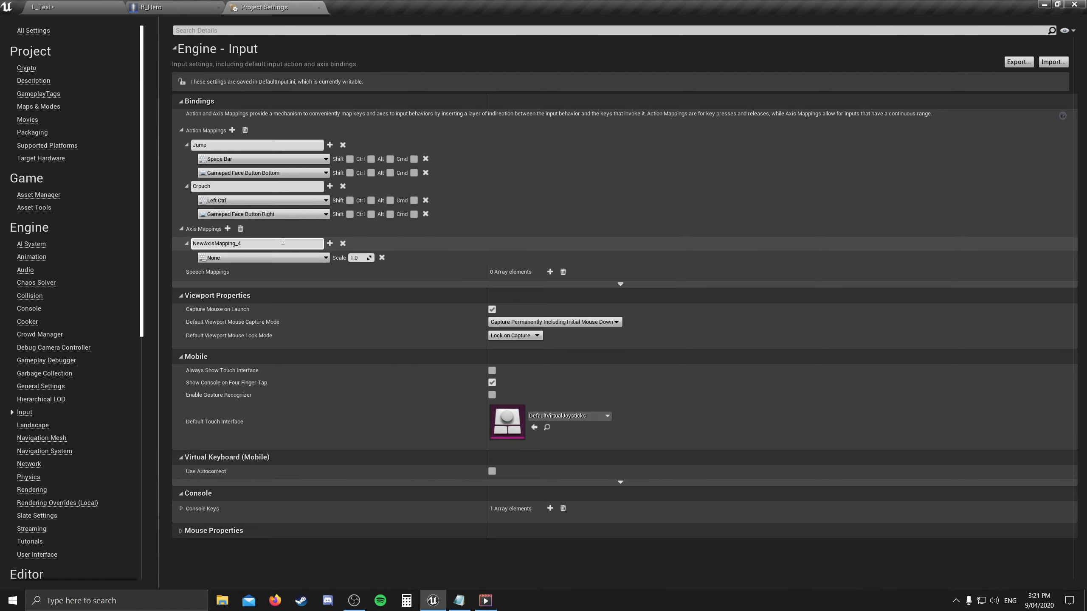
{"action": "left_click", "coordinate": [283, 243]}
{"action": "type", "text": "M"}
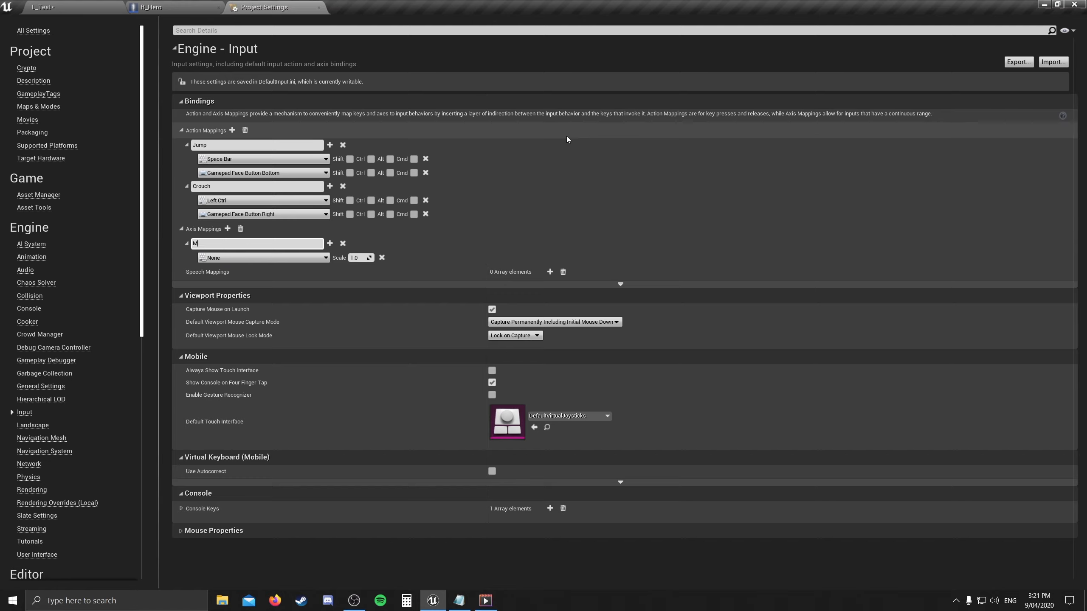
{"action": "type", "text": "oveForaw"}
{"action": "key", "text": "BackSpace"}
{"action": "type", "text": "ward"}
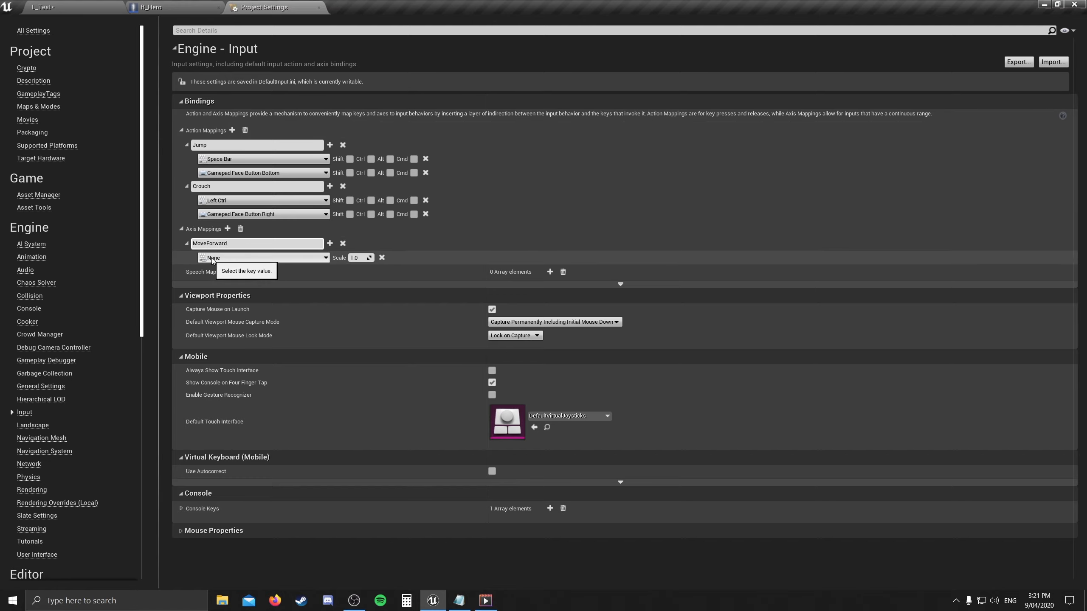
Step: Add a second key slot to the MoveForward axis mapping and bind the first slot to the W key
{"action": "left_click", "coordinate": [330, 244]}
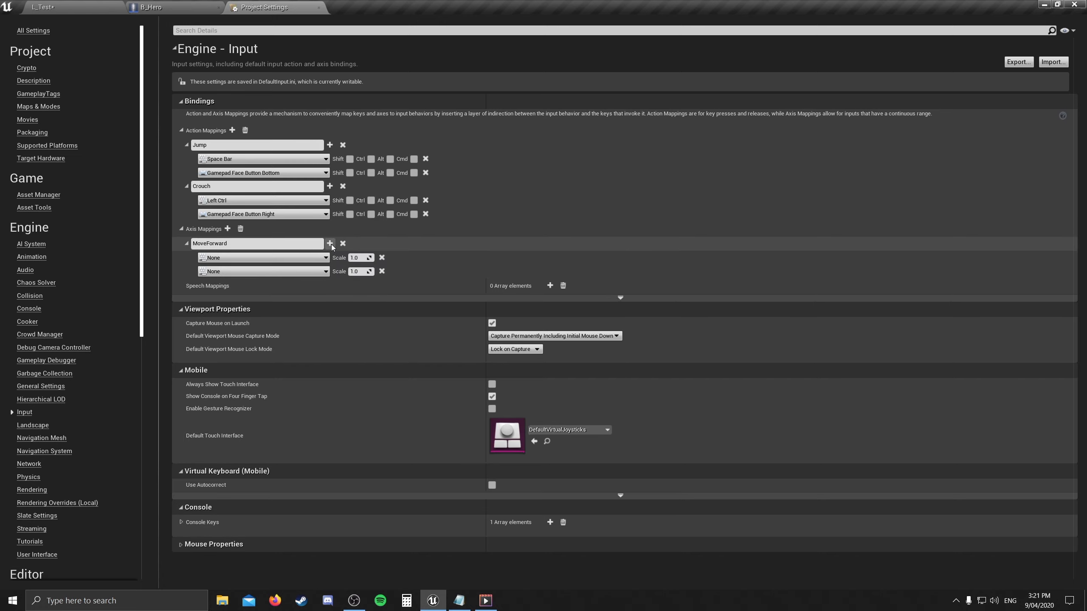
{"action": "left_click", "coordinate": [249, 258]}
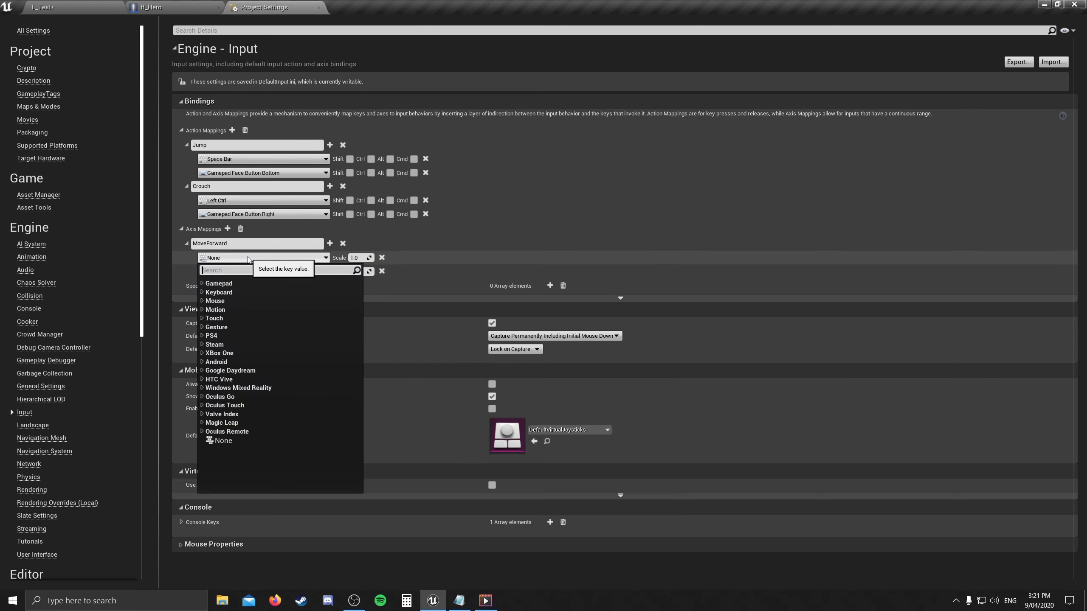
{"action": "type", "text": "w"}
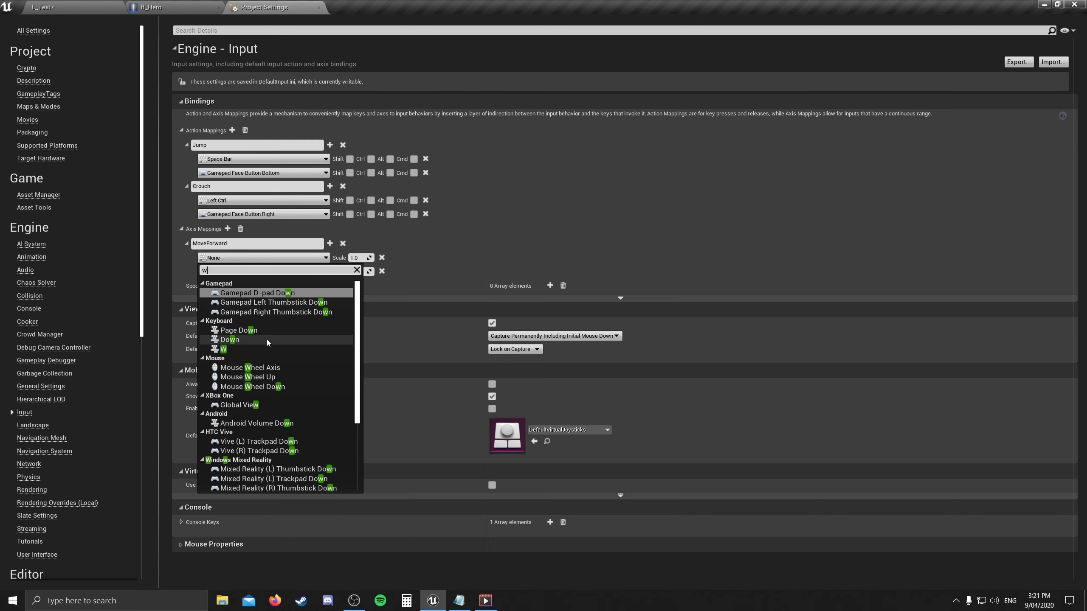
{"action": "left_click", "coordinate": [234, 349]}
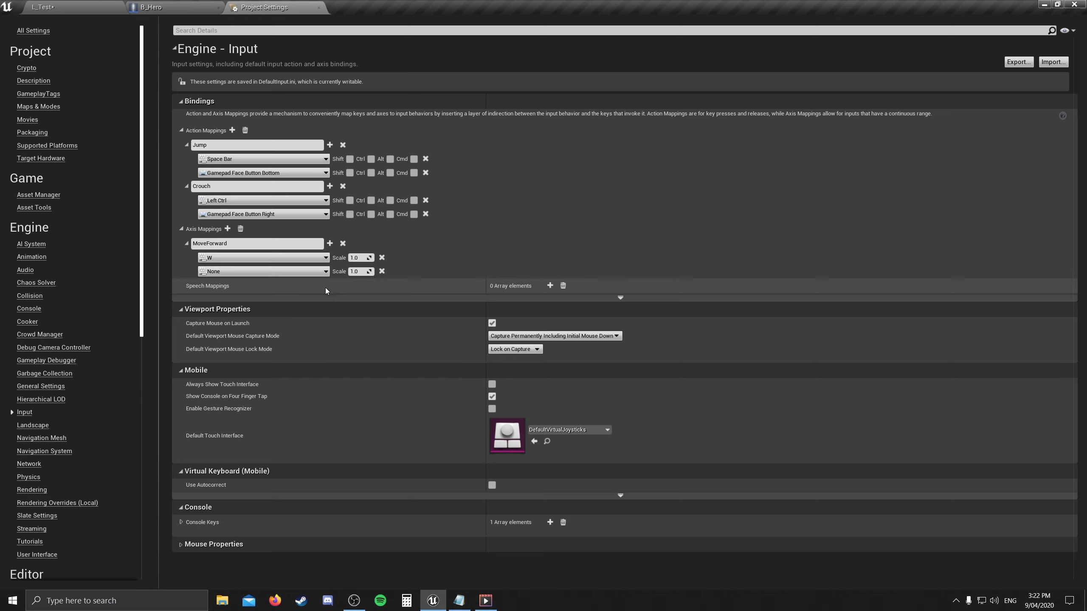
Step: Bind MoveForward's second slot to the S key and set its scale to -1.0
{"action": "left_click", "coordinate": [261, 271]}
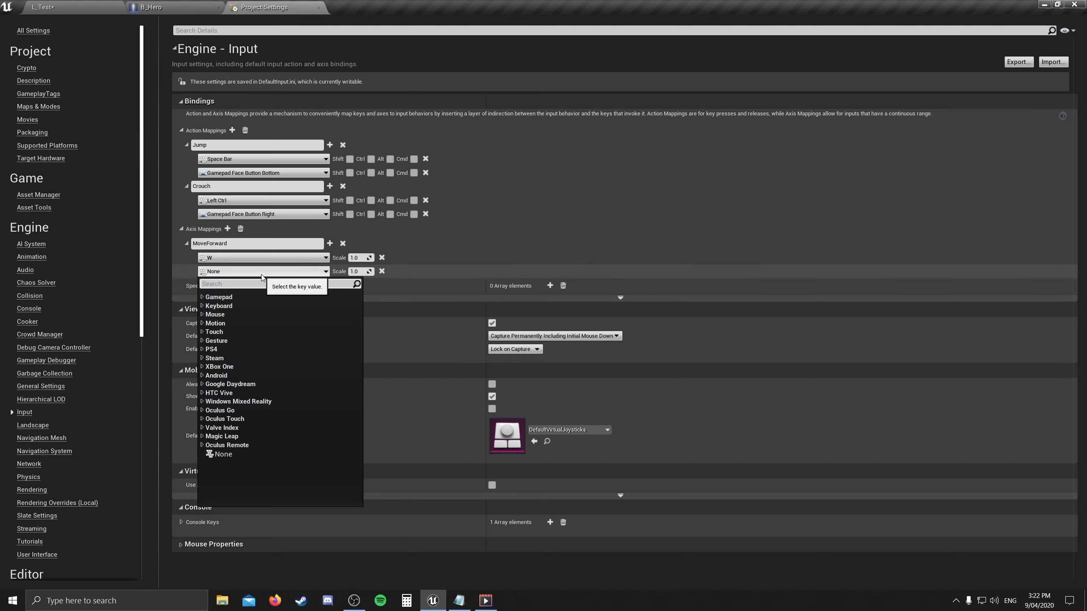
{"action": "type", "text": "s"}
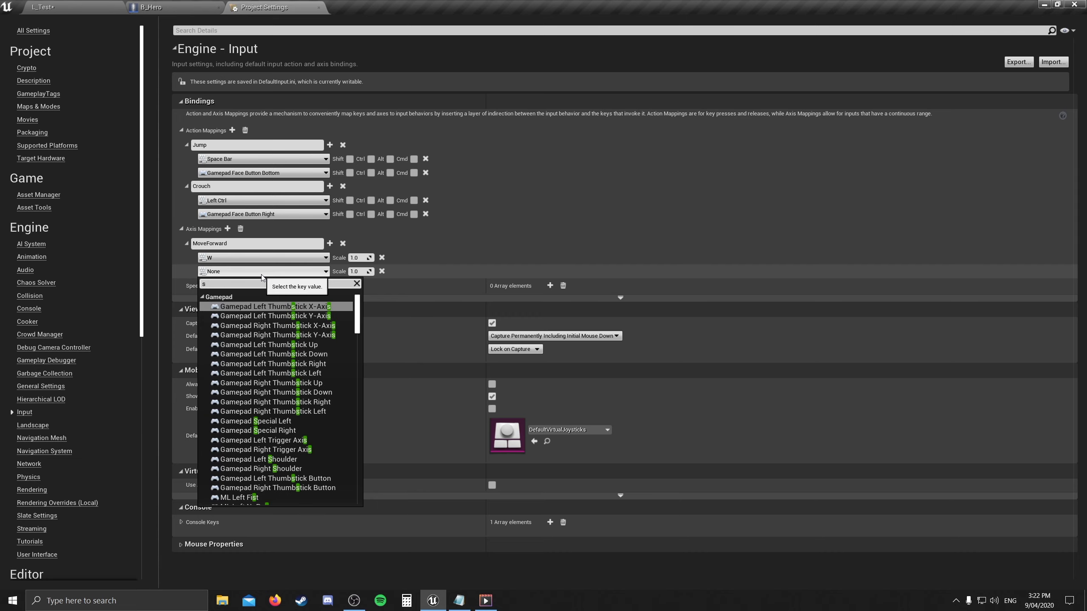
{"action": "scroll", "coordinate": [258, 387], "scroll_direction": "down", "scroll_amount": 5}
{"action": "scroll", "coordinate": [257, 384], "scroll_direction": "down", "scroll_amount": 2}
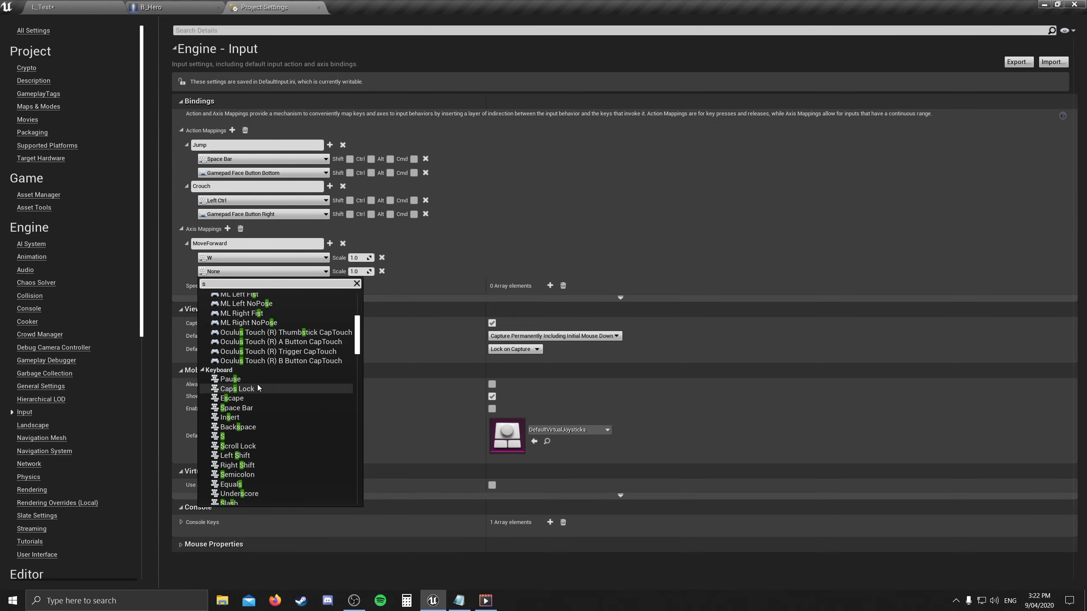
{"action": "left_click", "coordinate": [253, 421]}
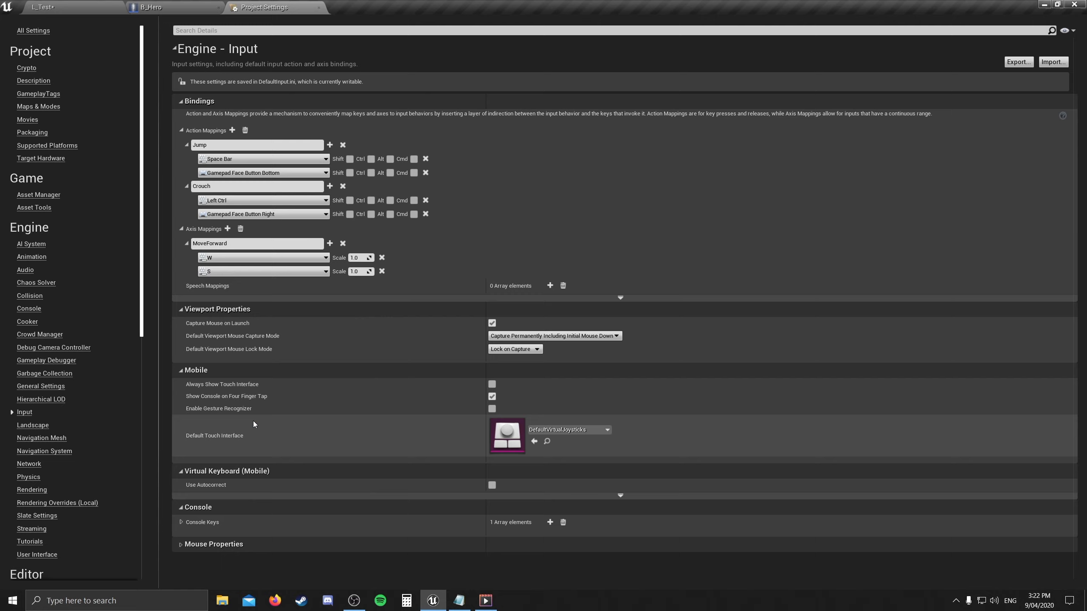
{"action": "left_click", "coordinate": [359, 271]}
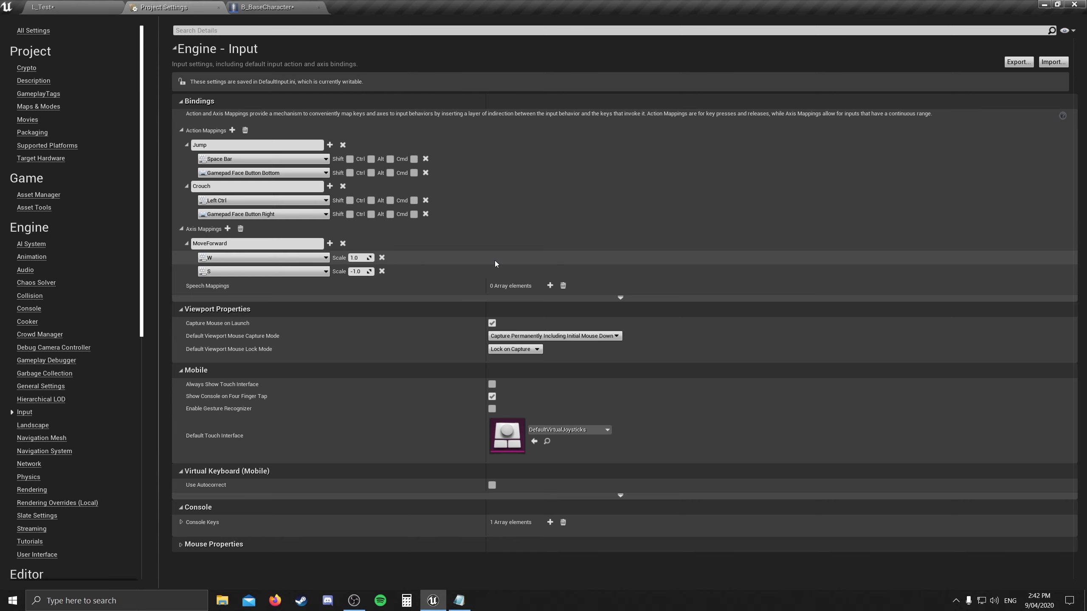
Step: Add the MoveForward input axis event to B_BaseCharacter's event graph, aligned below the Crouch event
{"action": "left_click", "coordinate": [267, 8]}
{"action": "right_click_drag", "start_coordinate": [532, 281], "coordinate": [583, 85]}
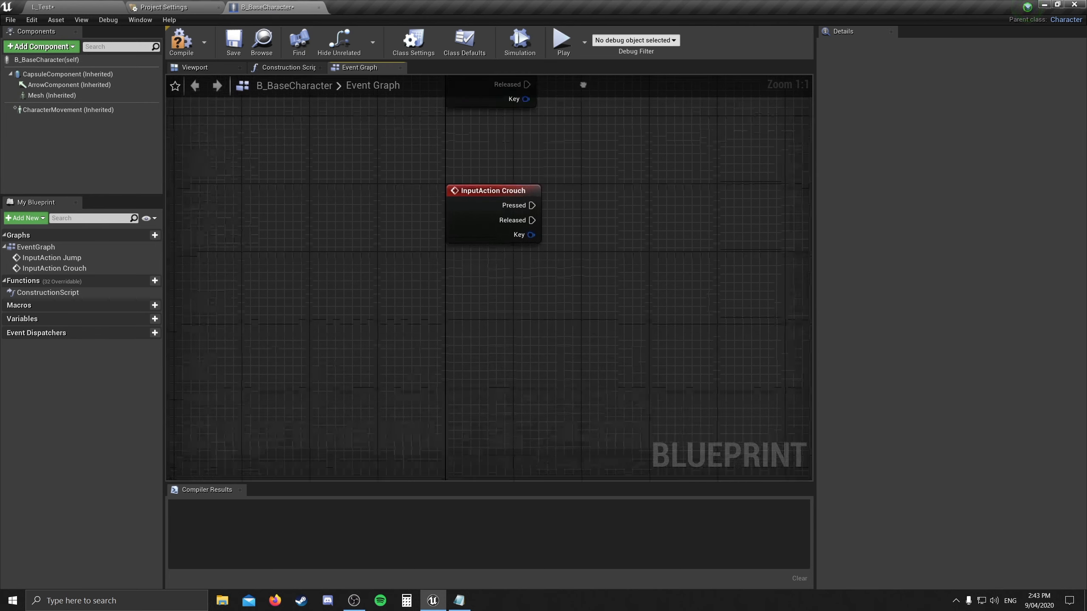
{"action": "right_click", "coordinate": [479, 338]}
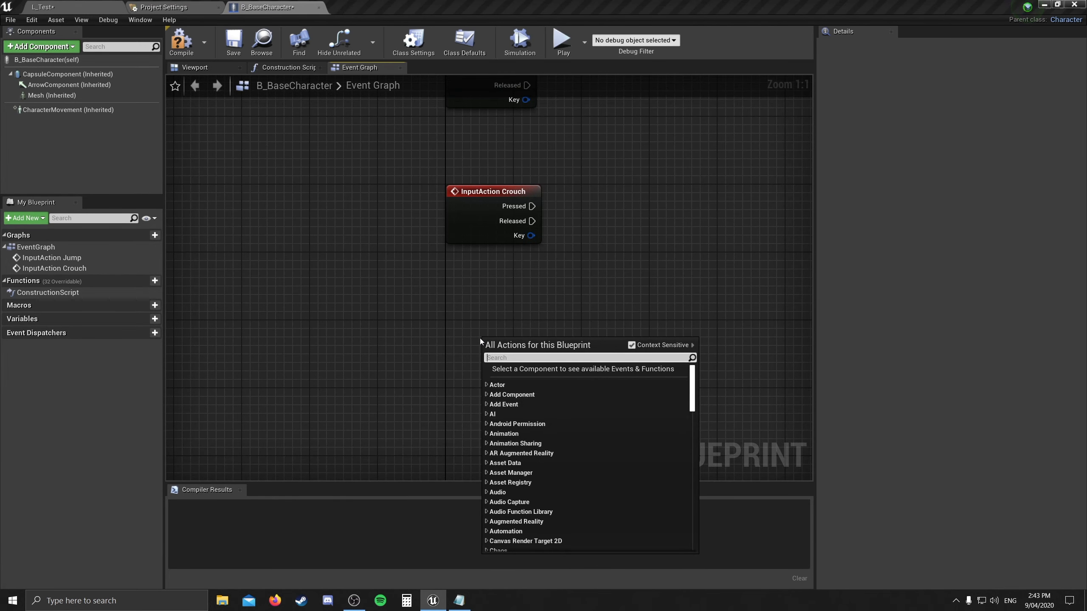
{"action": "type", "text": "moveforwa"}
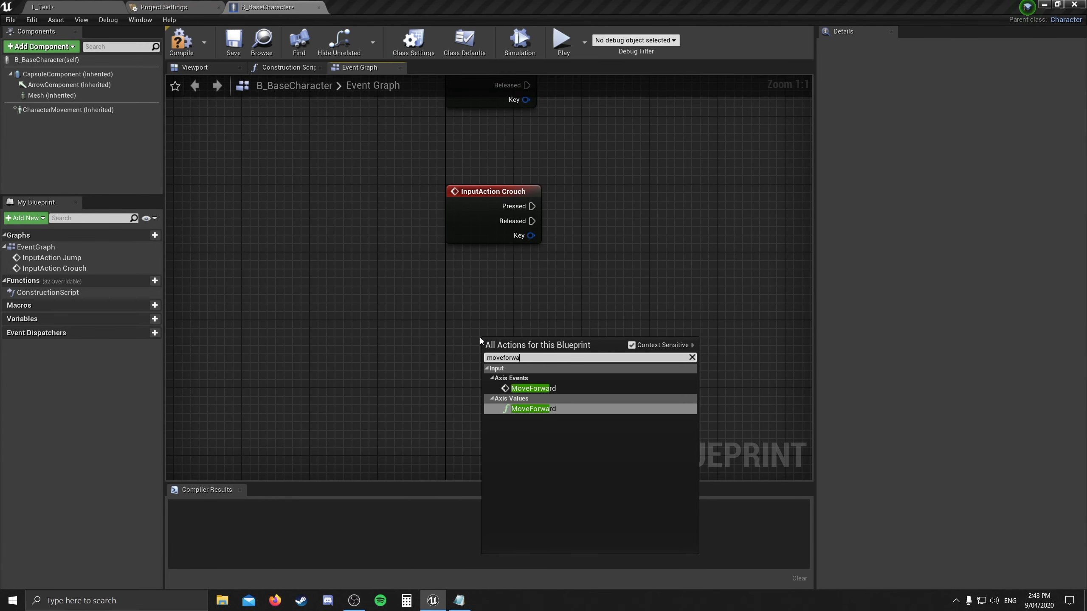
{"action": "left_click", "coordinate": [534, 388]}
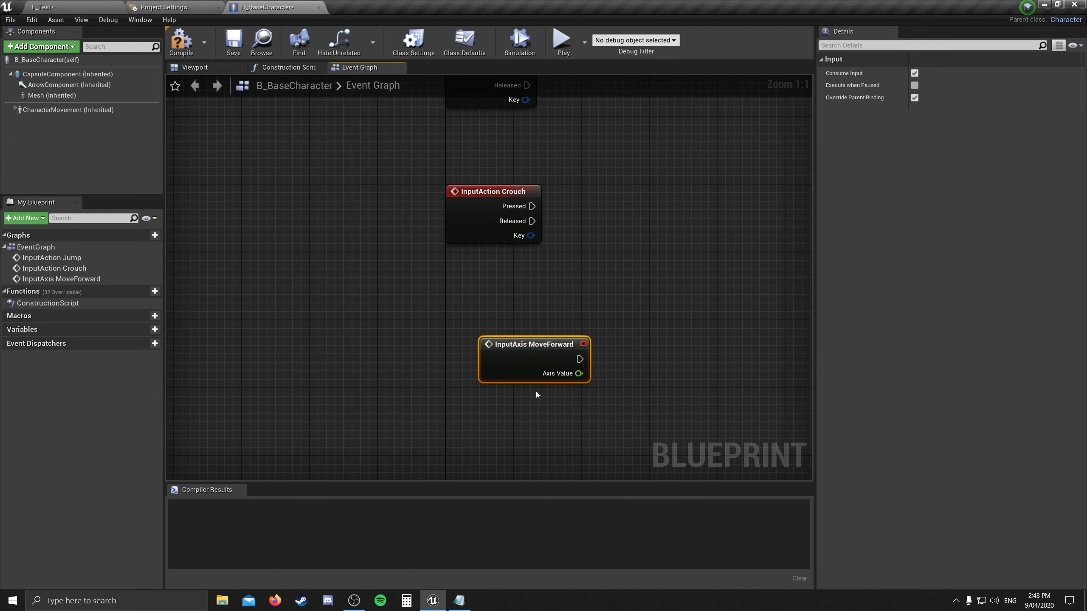
{"action": "left_click_drag", "start_coordinate": [512, 364], "coordinate": [479, 349]}
Step: Compare the MoveForward event's Axis Value output with the W and S scales in the input settings
{"action": "right_click_drag", "start_coordinate": [597, 341], "coordinate": [445, 298]}
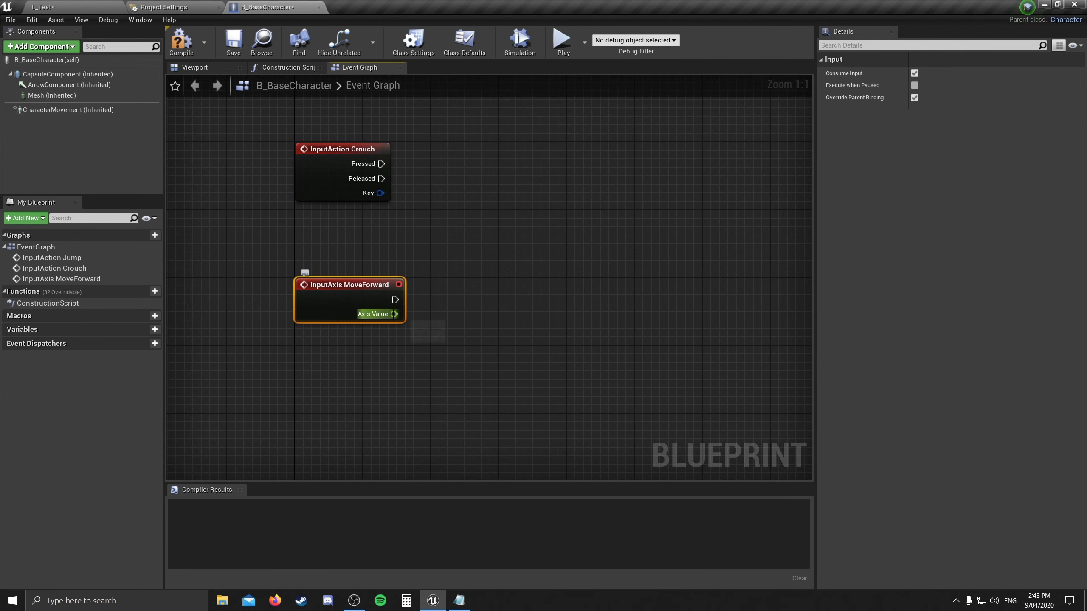
{"action": "left_click_drag", "start_coordinate": [394, 314], "coordinate": [467, 324]}
{"action": "left_click", "coordinate": [164, 7]}
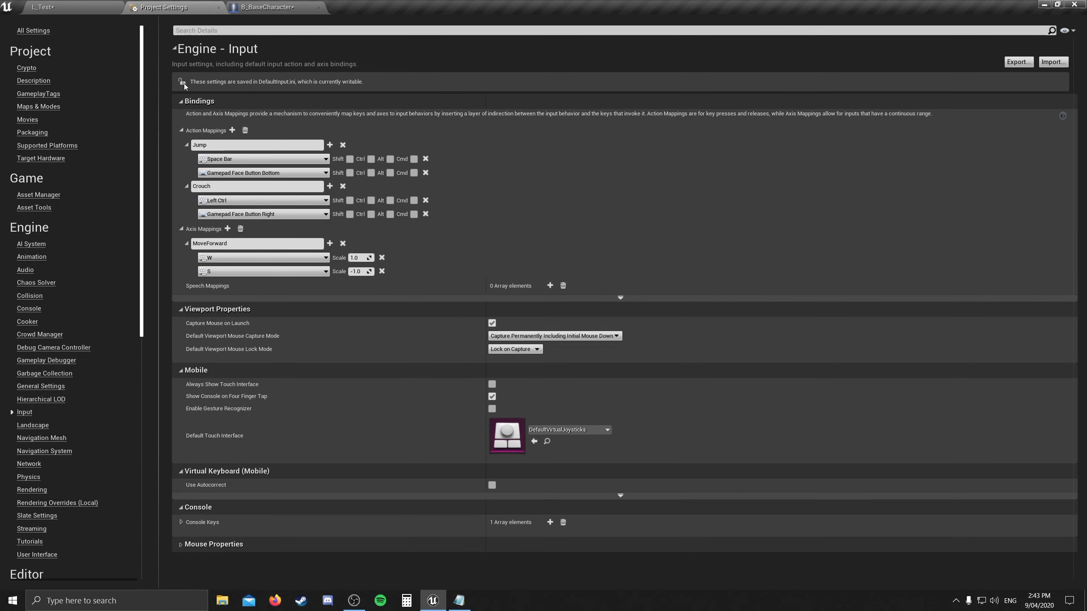
{"action": "left_click", "coordinate": [268, 7]}
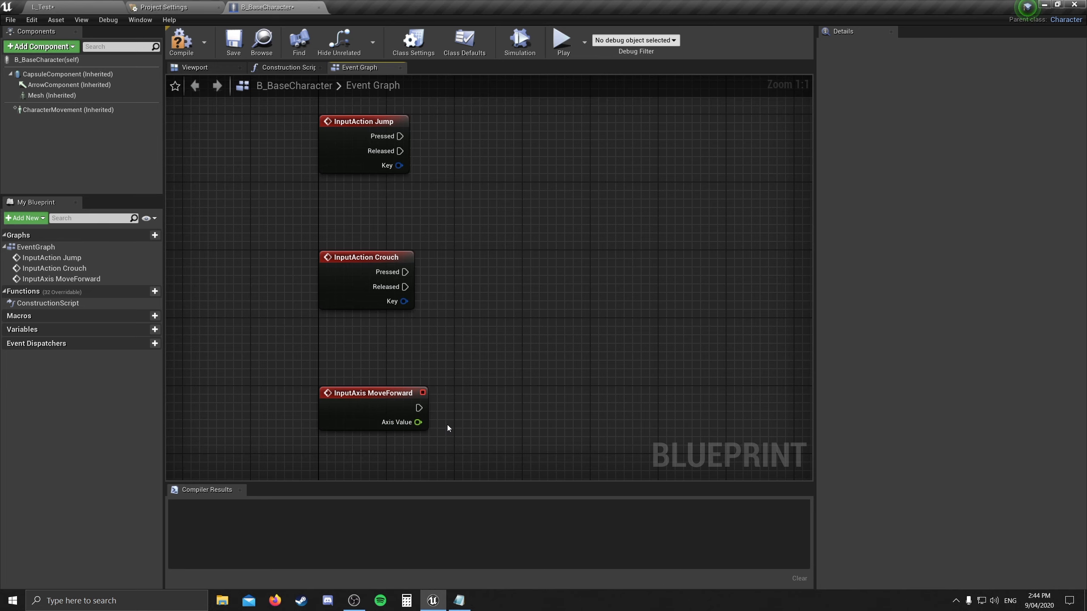
{"action": "right_click_drag", "start_coordinate": [653, 222], "coordinate": [647, 221]}
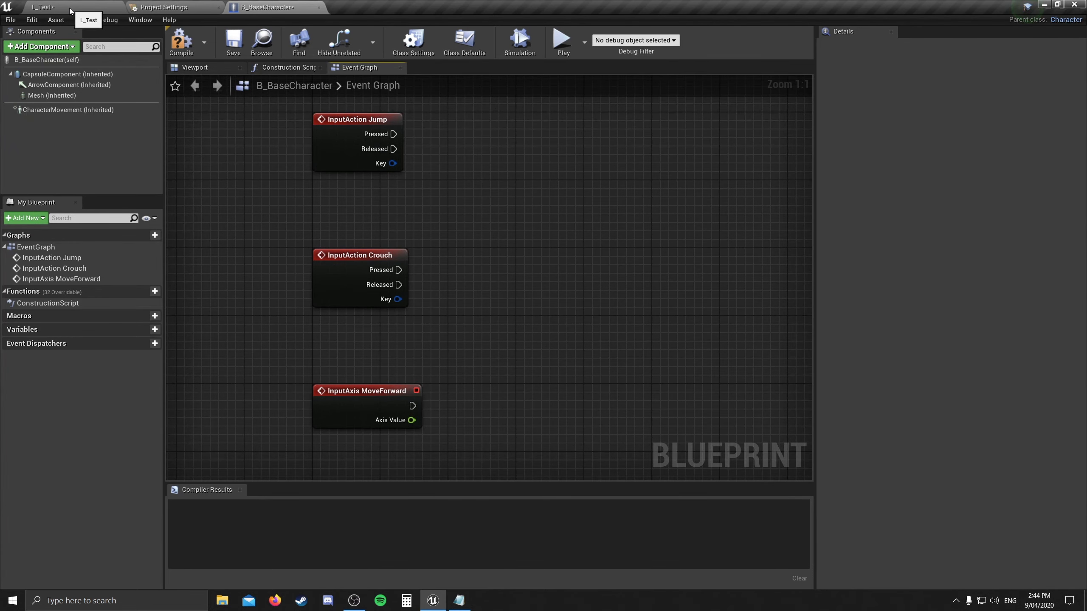
Step: Add a third binding to the MoveForward axis mapping and set it to Gamepad Left Thumbstick Y-Axis
{"action": "left_click", "coordinate": [158, 7]}
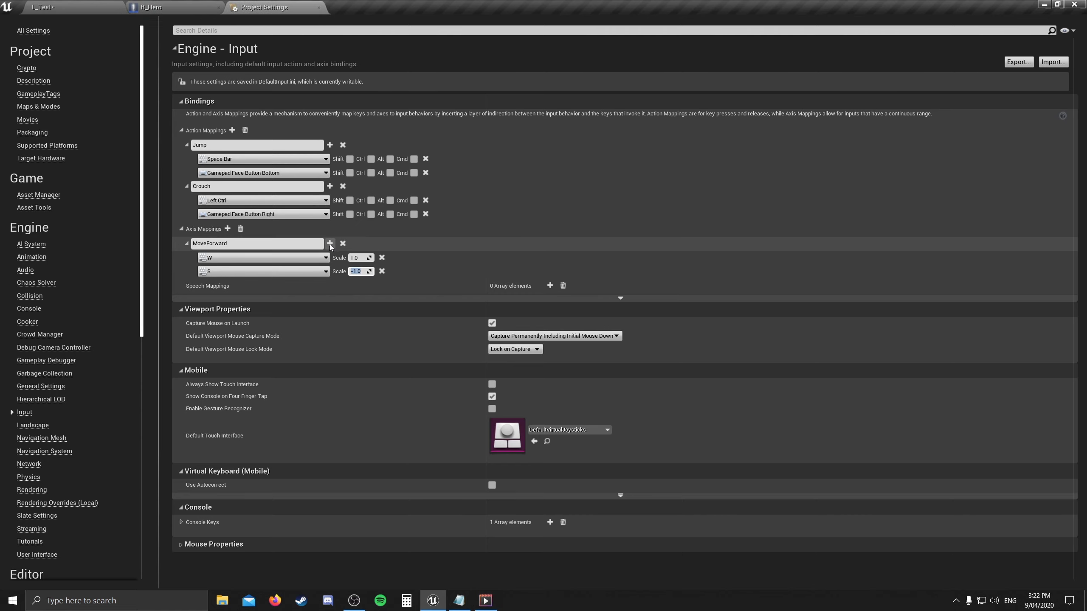
{"action": "left_click", "coordinate": [330, 244]}
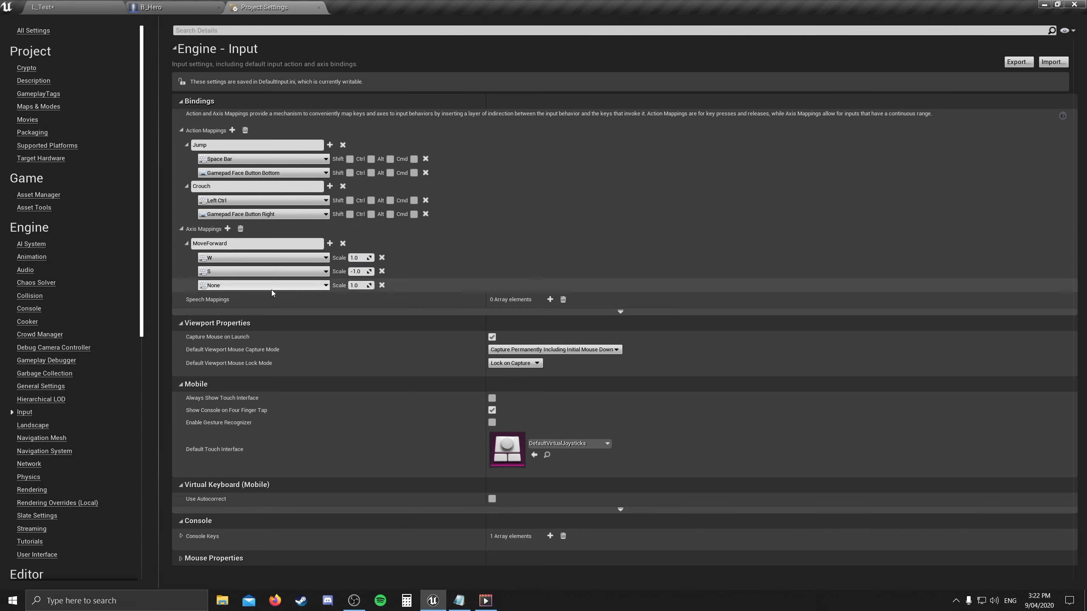
{"action": "left_click", "coordinate": [265, 287]}
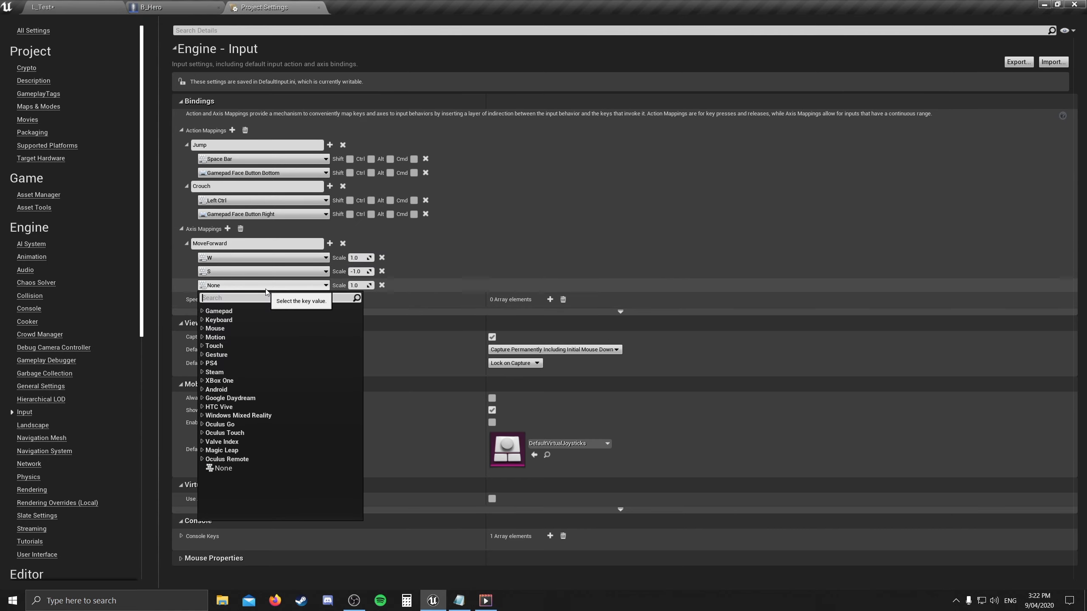
{"action": "type", "text": "gamepad"}
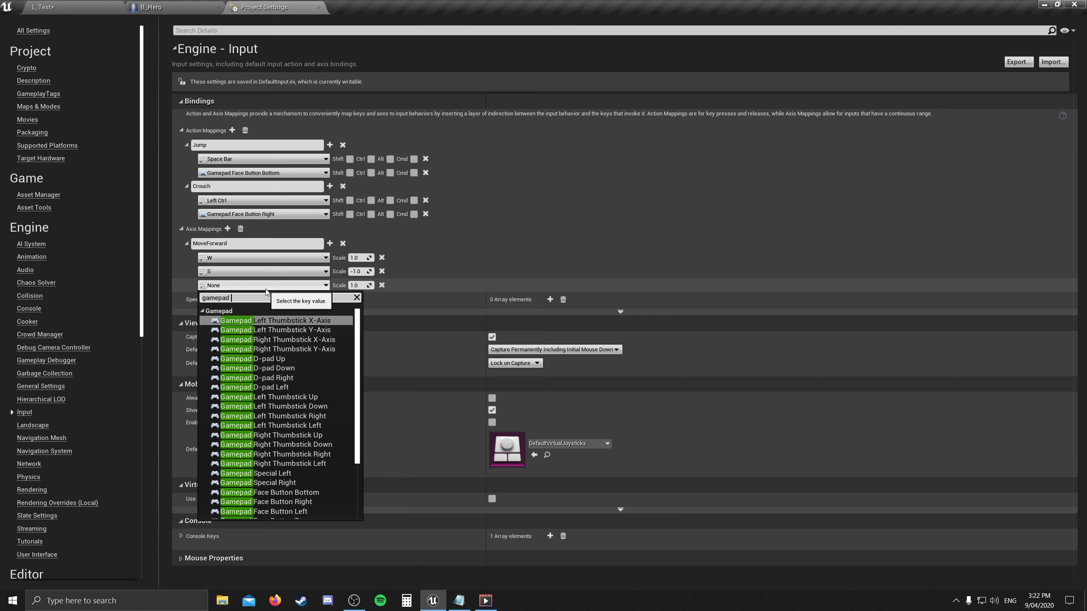
{"action": "left_click", "coordinate": [300, 330]}
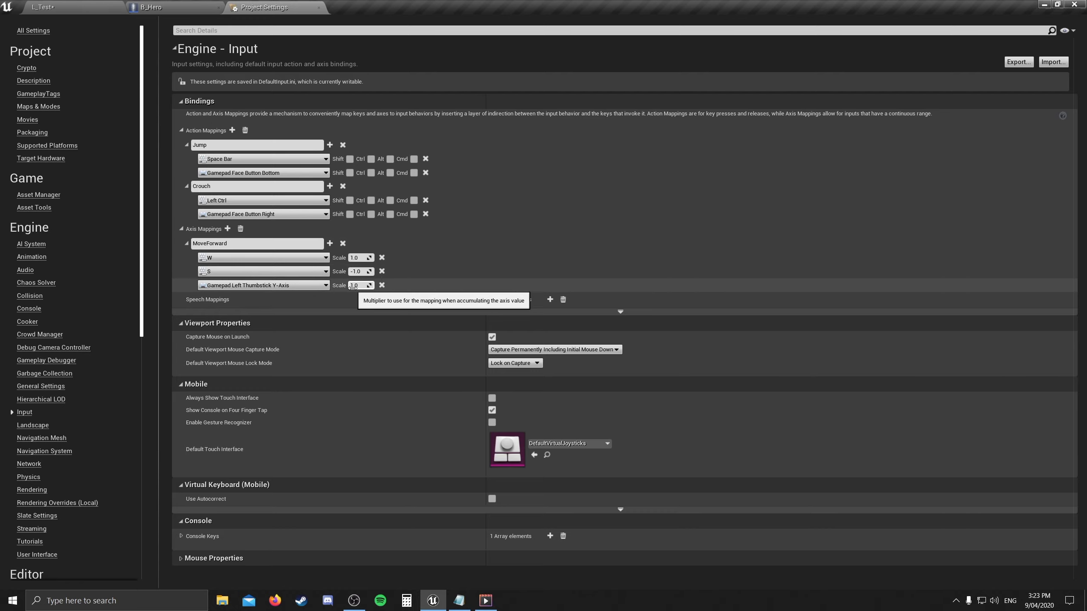
Step: Add another axis mapping named MoveRight and bind it to the D key
{"action": "left_click", "coordinate": [228, 230]}
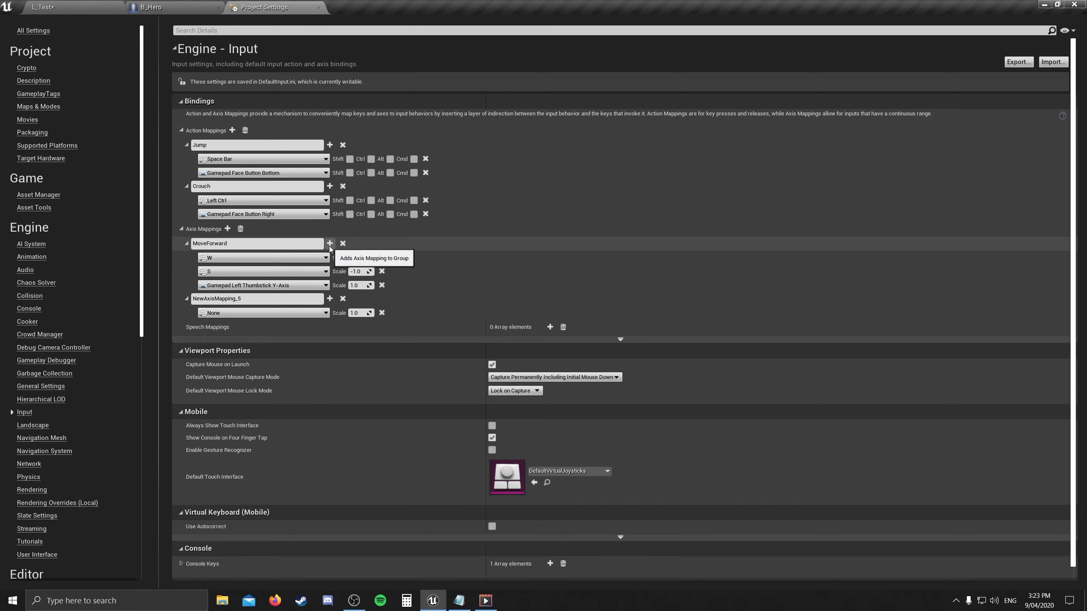
{"action": "left_click", "coordinate": [259, 299]}
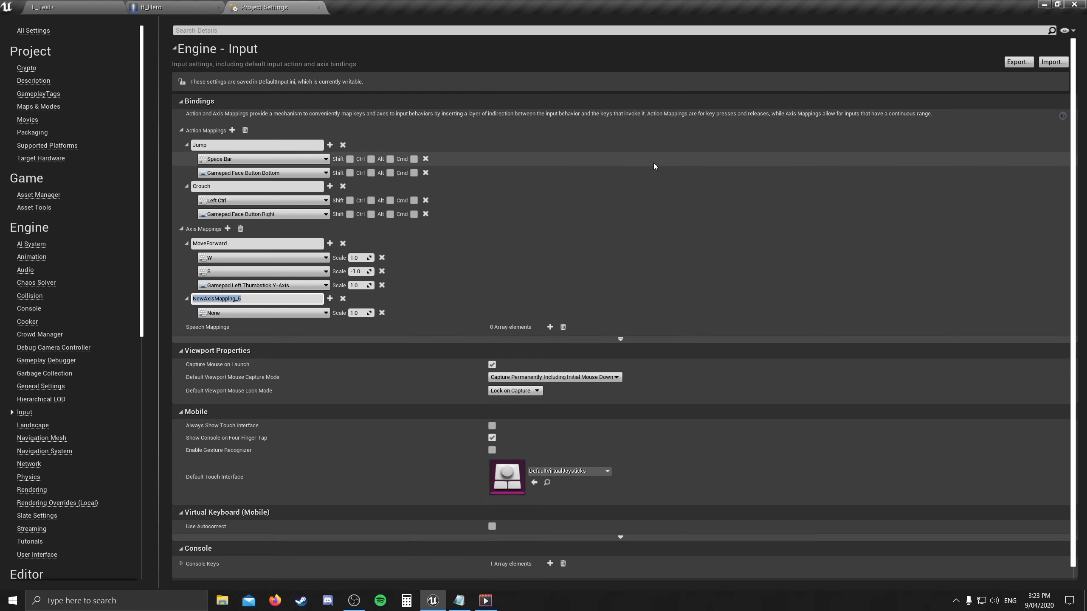
{"action": "type", "text": "MoveRight"}
{"action": "key", "text": "Return"}
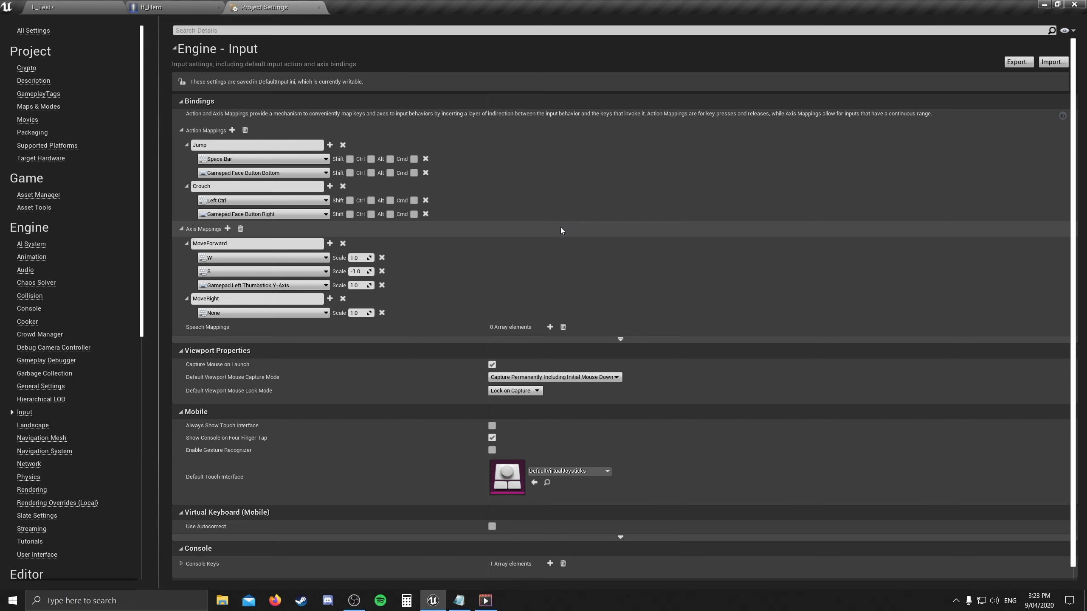
{"action": "left_click", "coordinate": [262, 313]}
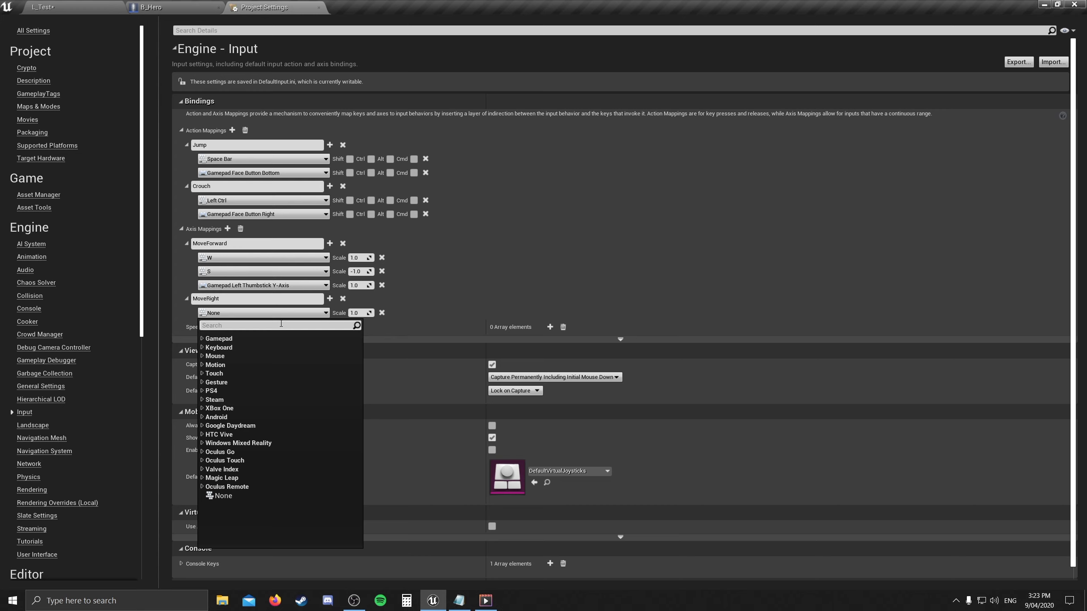
{"action": "type", "text": "d"}
{"action": "scroll", "coordinate": [294, 354], "scroll_direction": "down", "scroll_amount": 6}
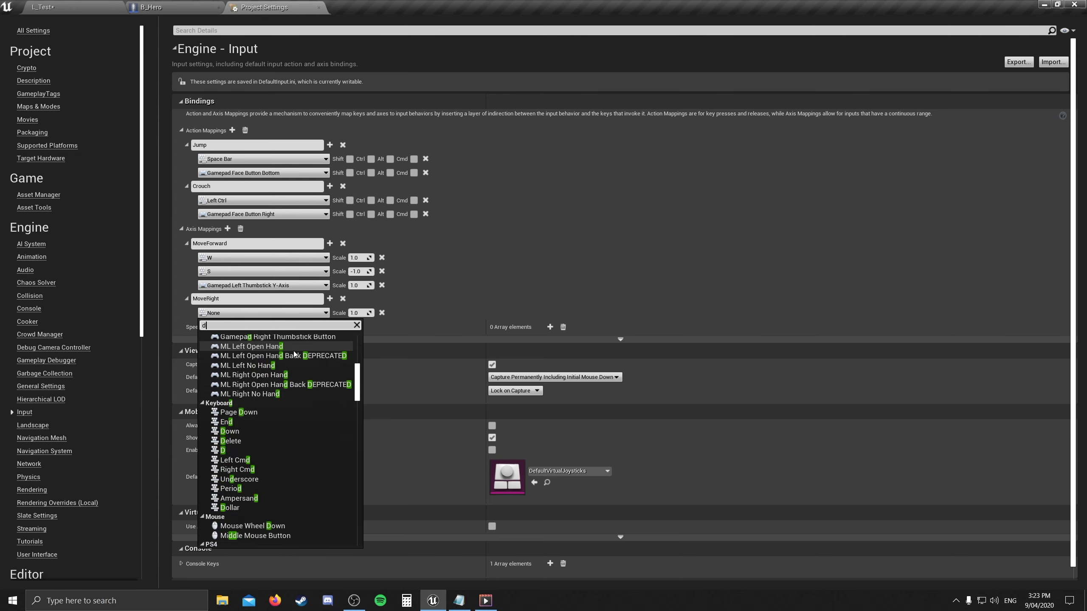
{"action": "left_click", "coordinate": [224, 450]}
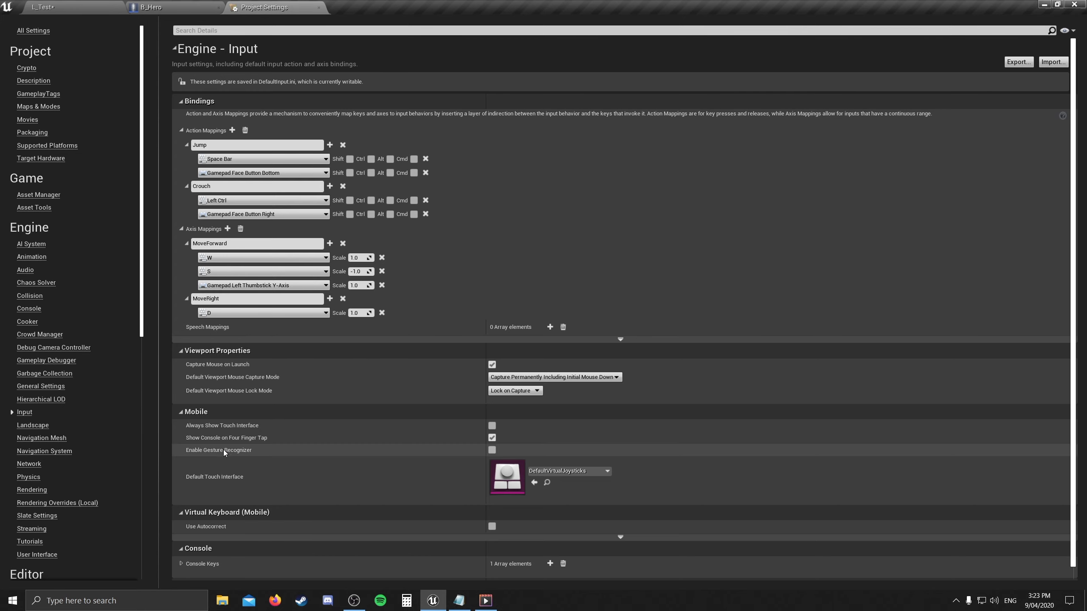
Step: Add a second binding to the MoveRight axis mapping and set it to the A key
{"action": "left_click", "coordinate": [330, 298]}
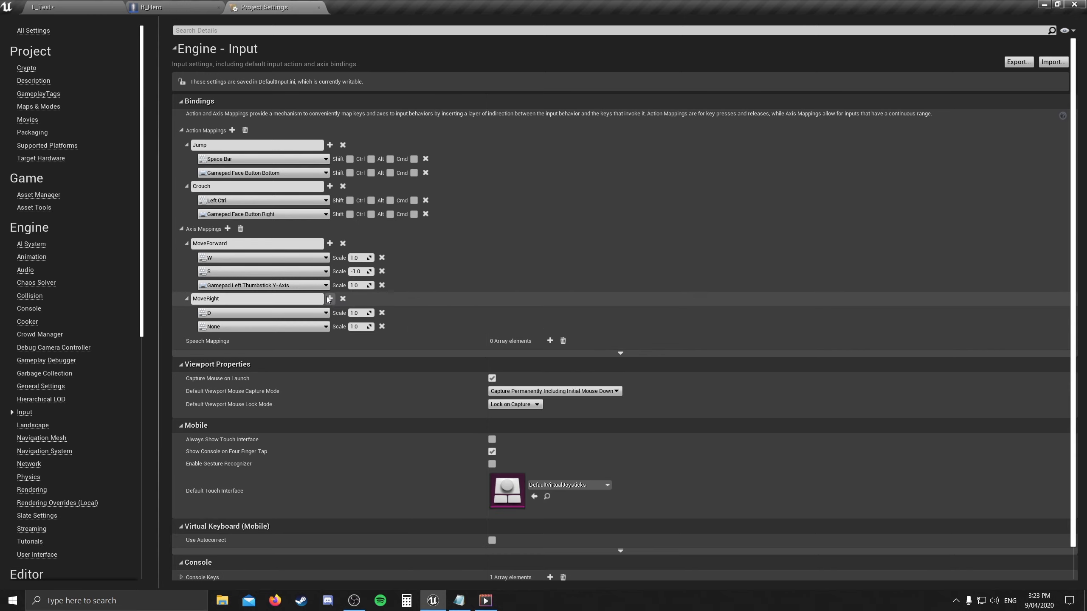
{"action": "left_click", "coordinate": [270, 327]}
{"action": "type", "text": "a"}
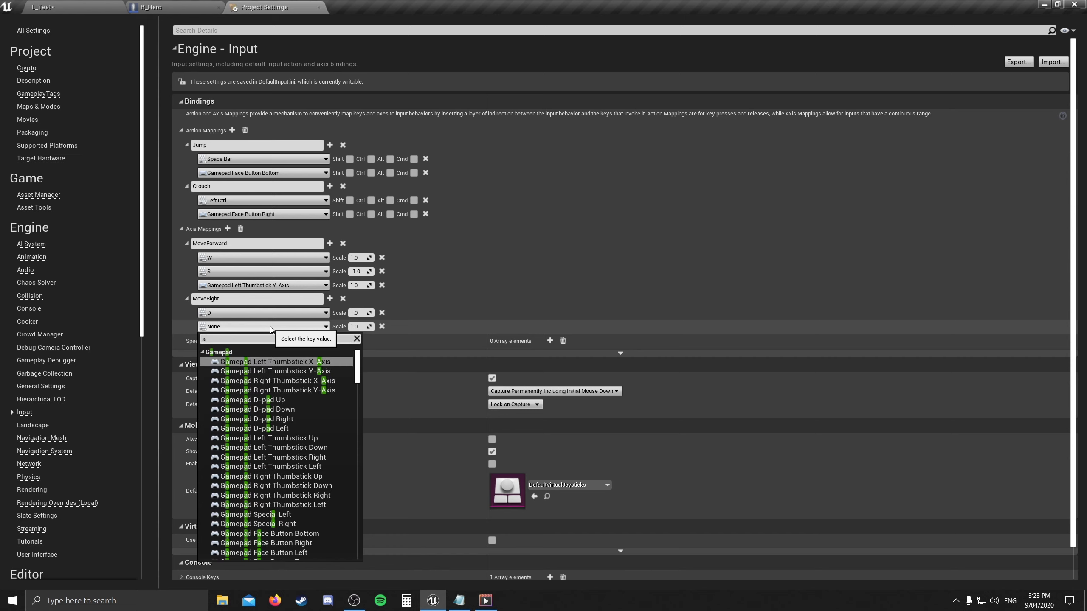
{"action": "scroll", "coordinate": [279, 418], "scroll_direction": "down", "scroll_amount": 15}
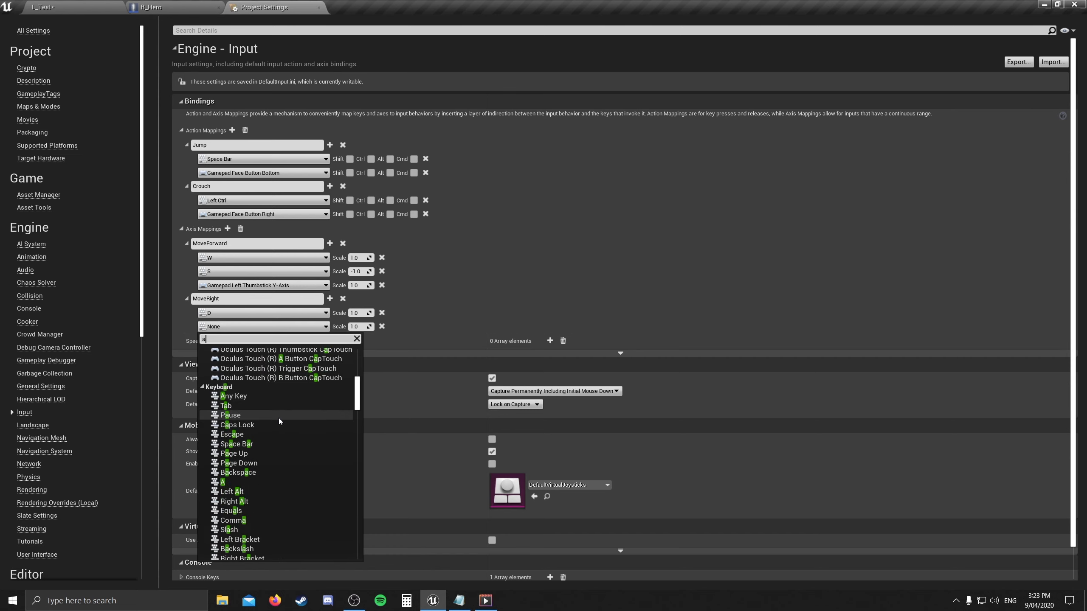
{"action": "left_click", "coordinate": [263, 446]}
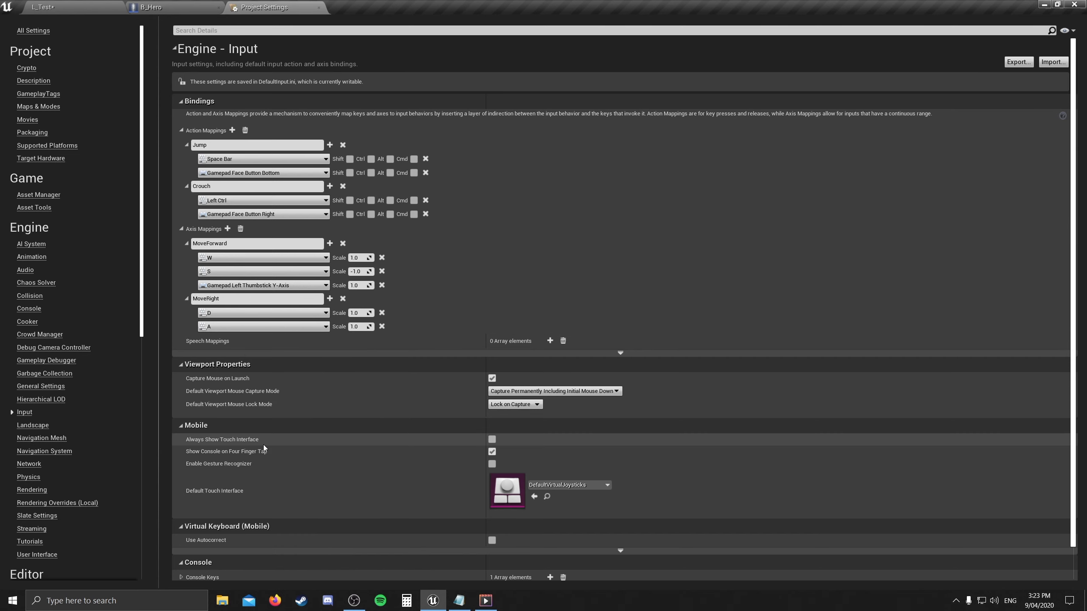
Step: Add a Gamepad Left Thumbstick X-Axis binding to the MoveRight axis mapping and set the A key's scale to -1.0
{"action": "left_click", "coordinate": [332, 300]}
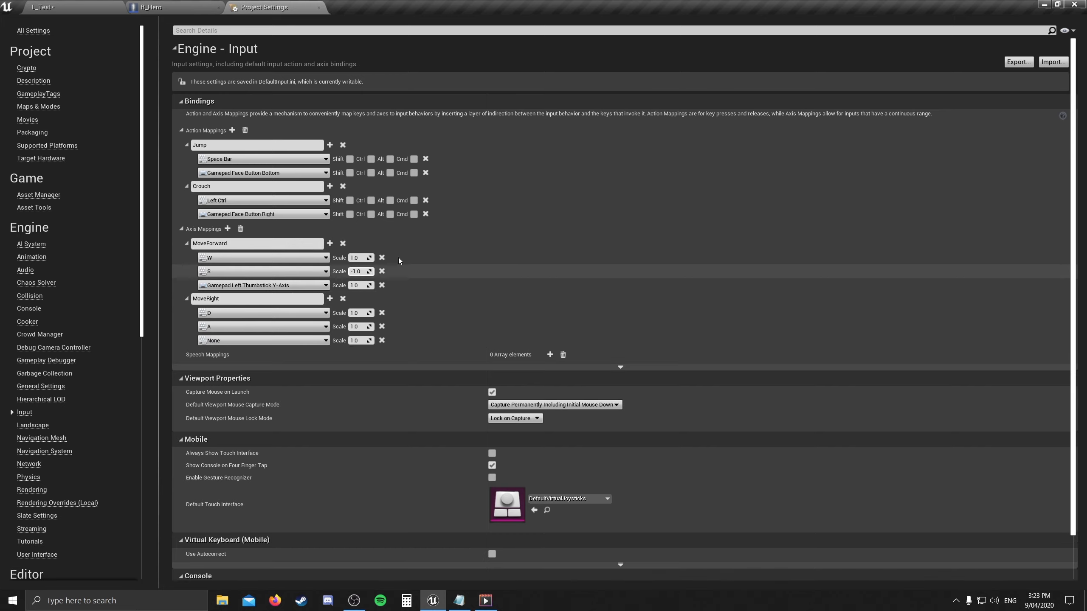
{"action": "left_click", "coordinate": [281, 340]}
{"action": "type", "text": "gamepa"}
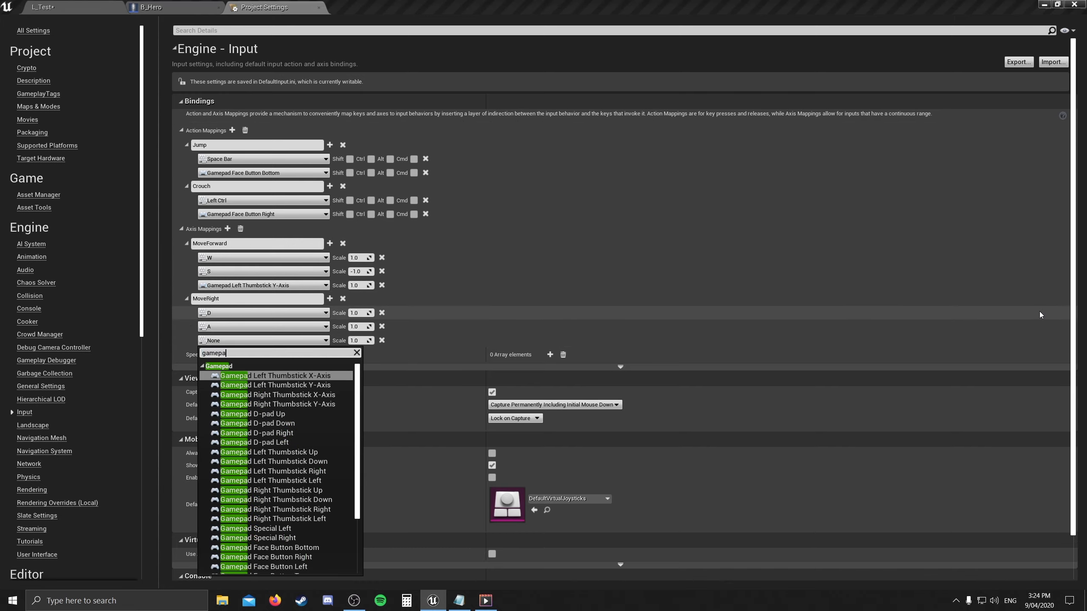
{"action": "type", "text": "d left thumbsi"}
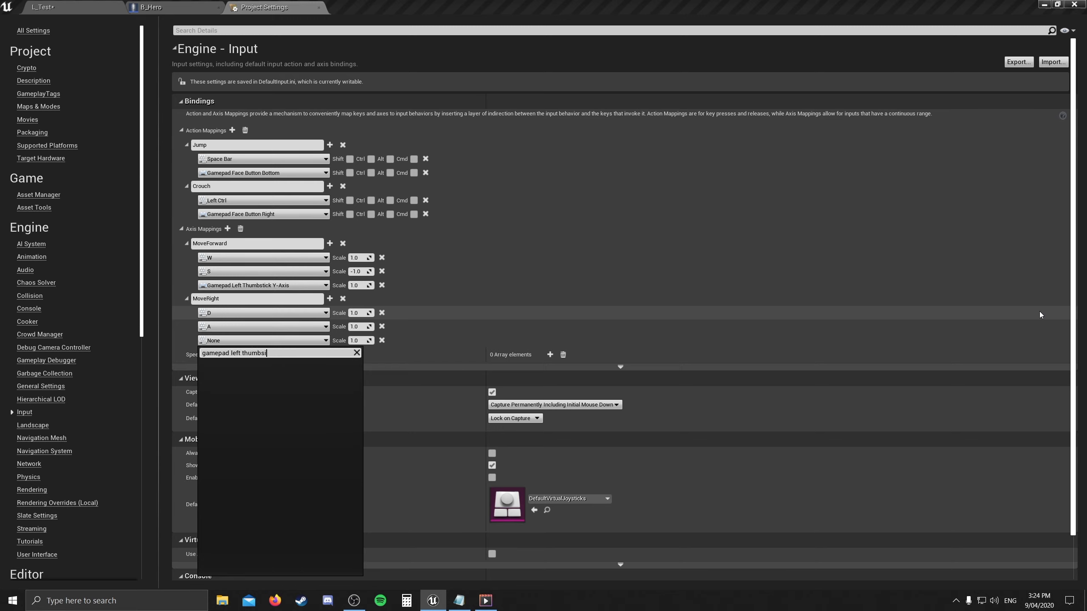
{"action": "type", "text": "t"}
{"action": "key", "text": "BackSpace"}
{"action": "key", "text": "BackSpace"}
{"action": "type", "text": "tick"}
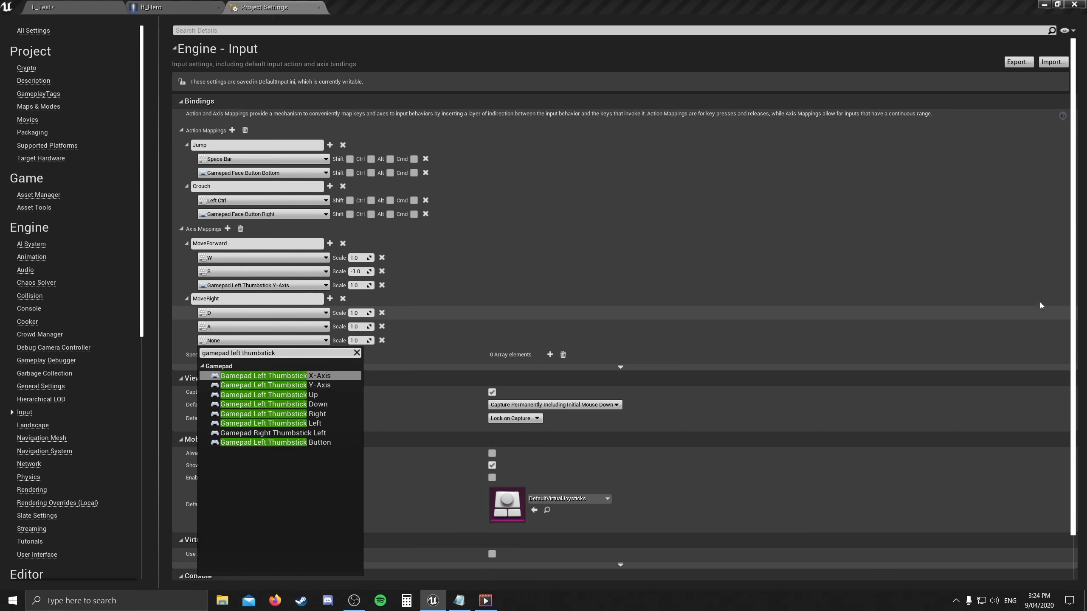
{"action": "left_click", "coordinate": [330, 376]}
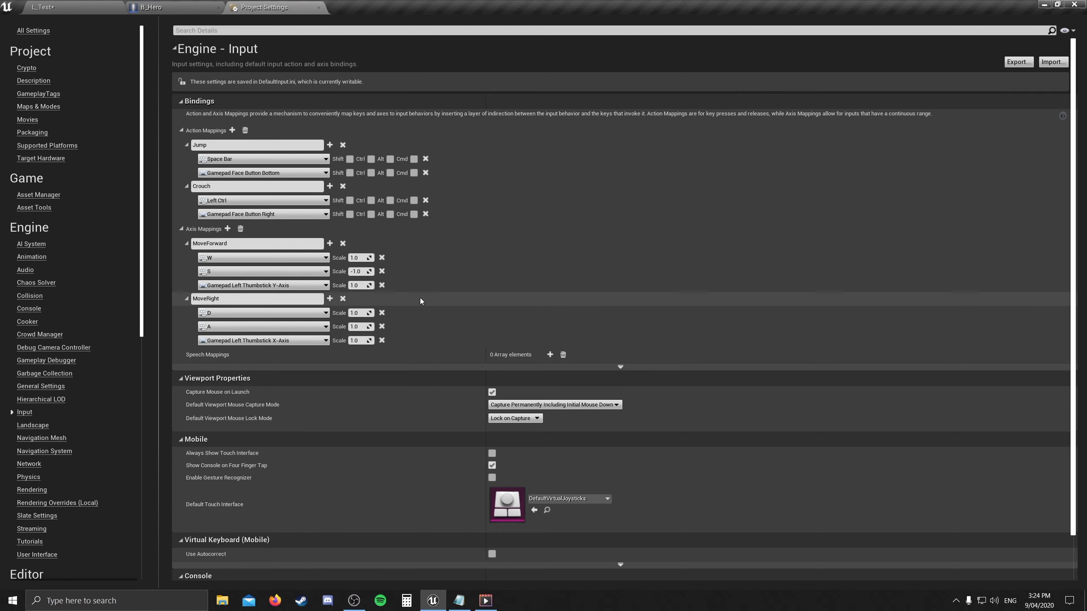
{"action": "left_click", "coordinate": [362, 325]}
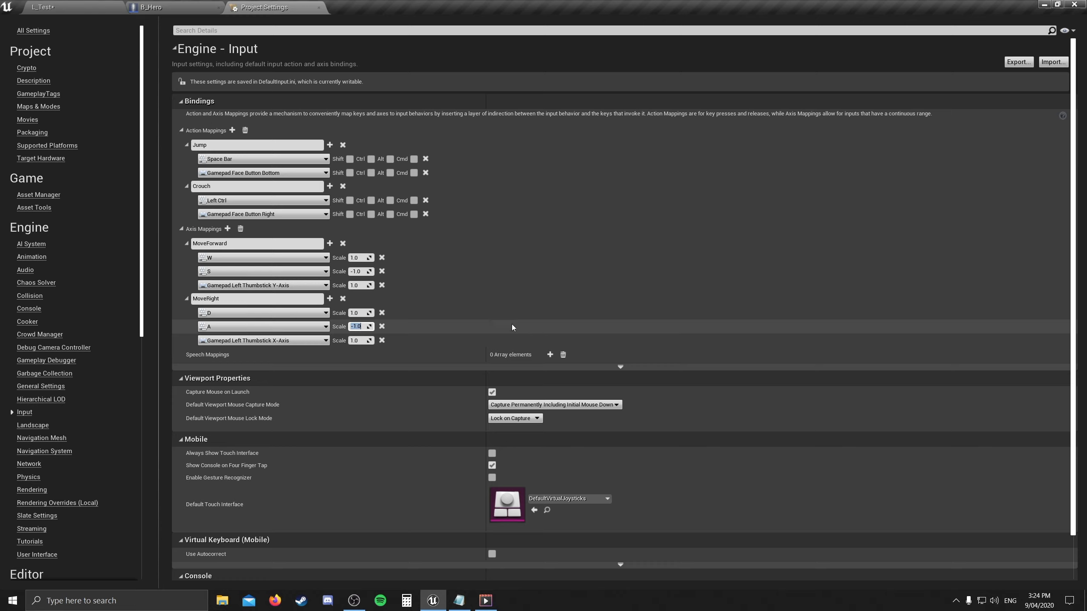
{"action": "left_click", "coordinate": [512, 341]}
Step: Add another axis mapping named LookUp and bind it to Mouse Y
{"action": "left_click", "coordinate": [228, 229]}
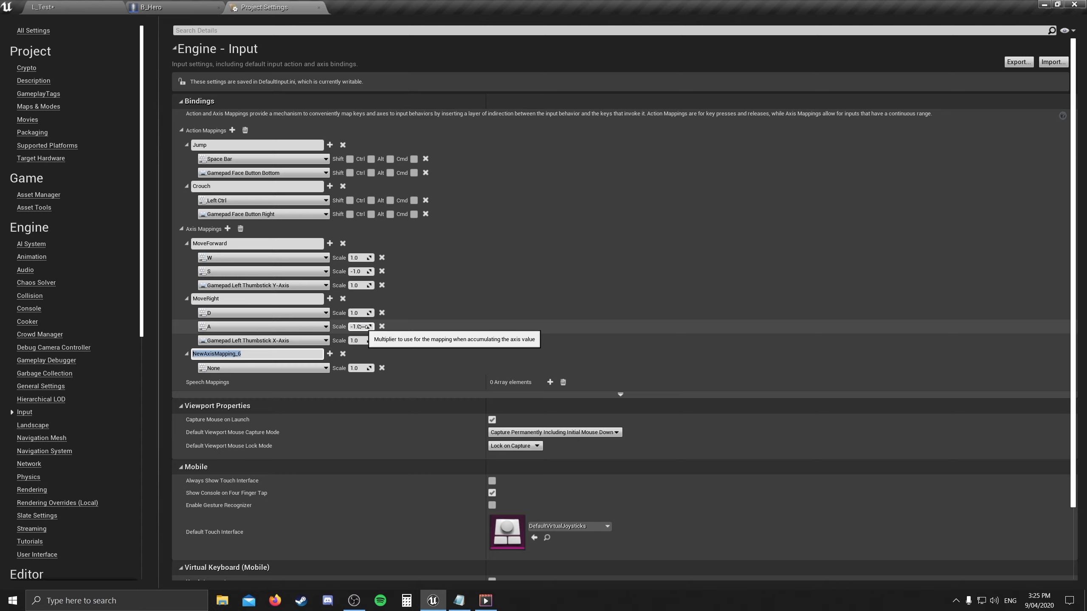
{"action": "type", "text": "LookUp"}
{"action": "left_click", "coordinate": [284, 368]}
{"action": "type", "text": "mouse"}
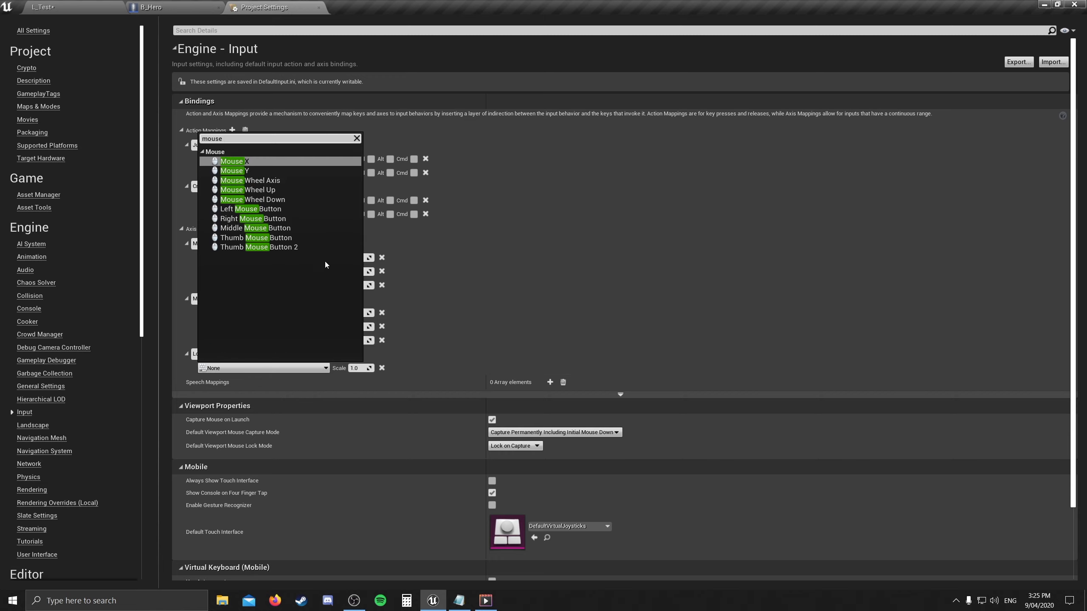
{"action": "left_click", "coordinate": [306, 172]}
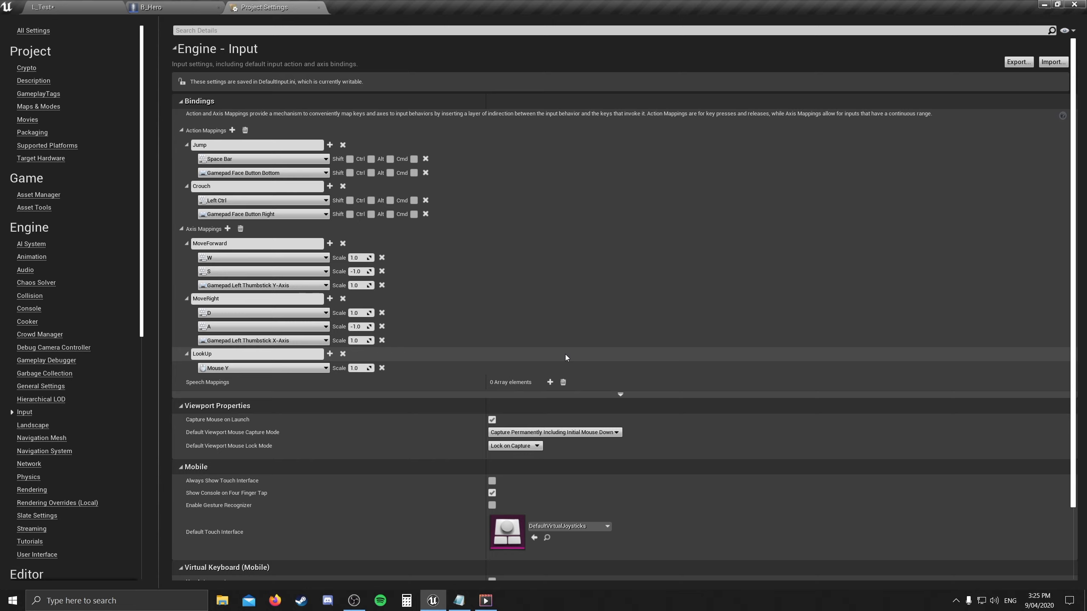
Step: Add a second binding to the LookUp axis mapping and set it to Gamepad Right Thumbstick Y-Axis
{"action": "left_click", "coordinate": [333, 353]}
{"action": "left_click", "coordinate": [296, 382]}
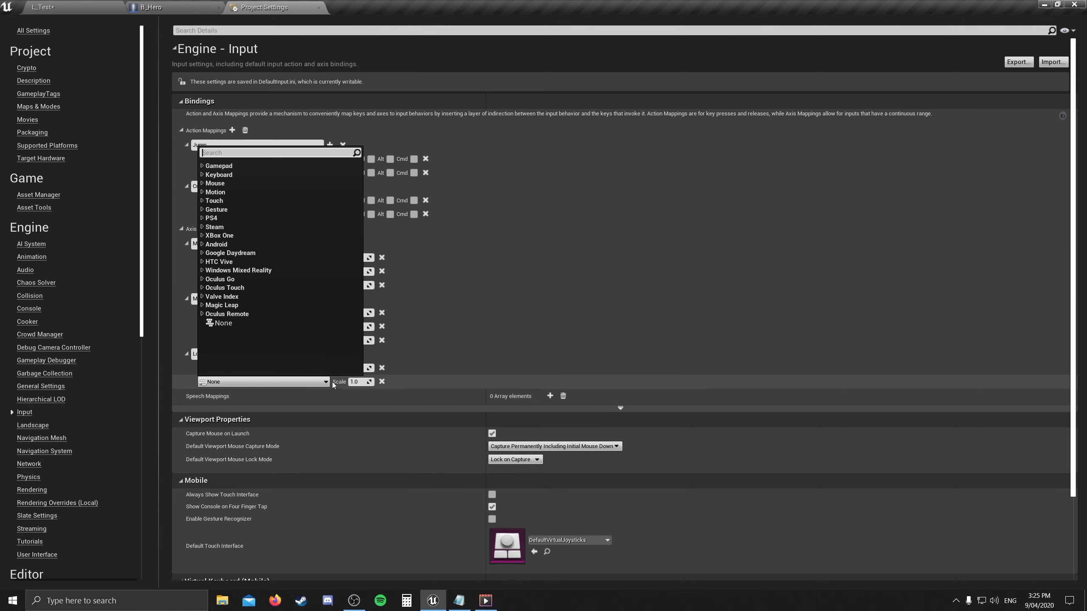
{"action": "type", "text": "gamepad"}
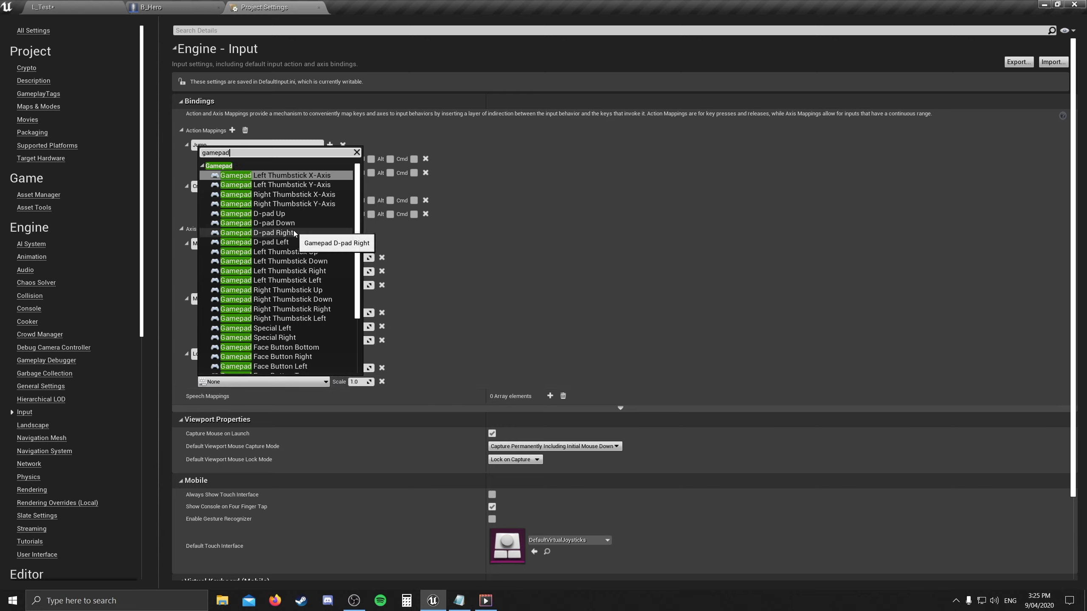
{"action": "left_click", "coordinate": [307, 204]}
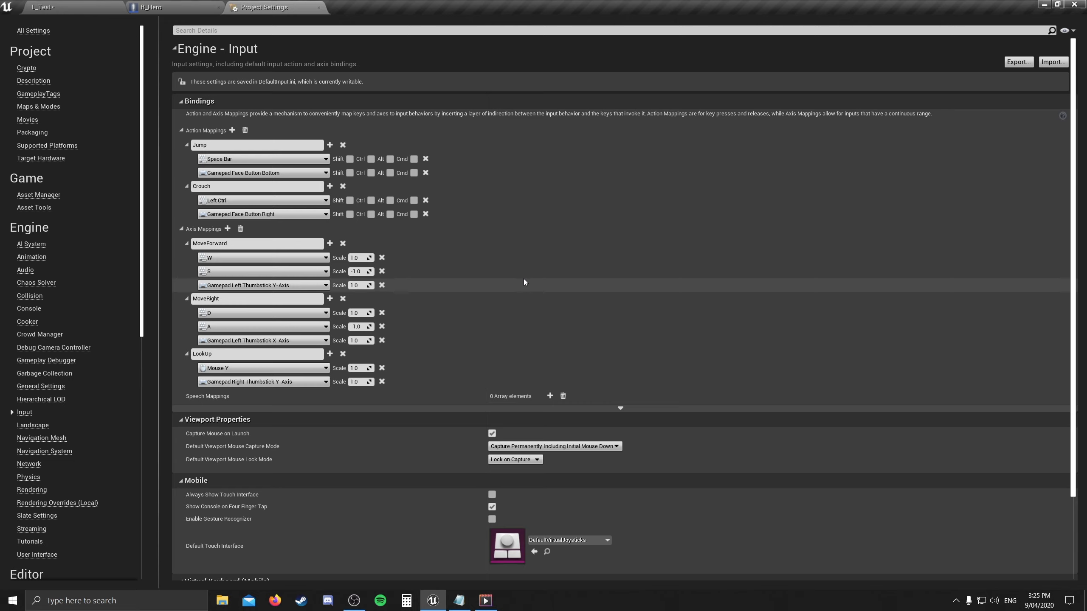
Step: Add another axis mapping named LookRight and bind it to Mouse X
{"action": "left_click", "coordinate": [227, 229]}
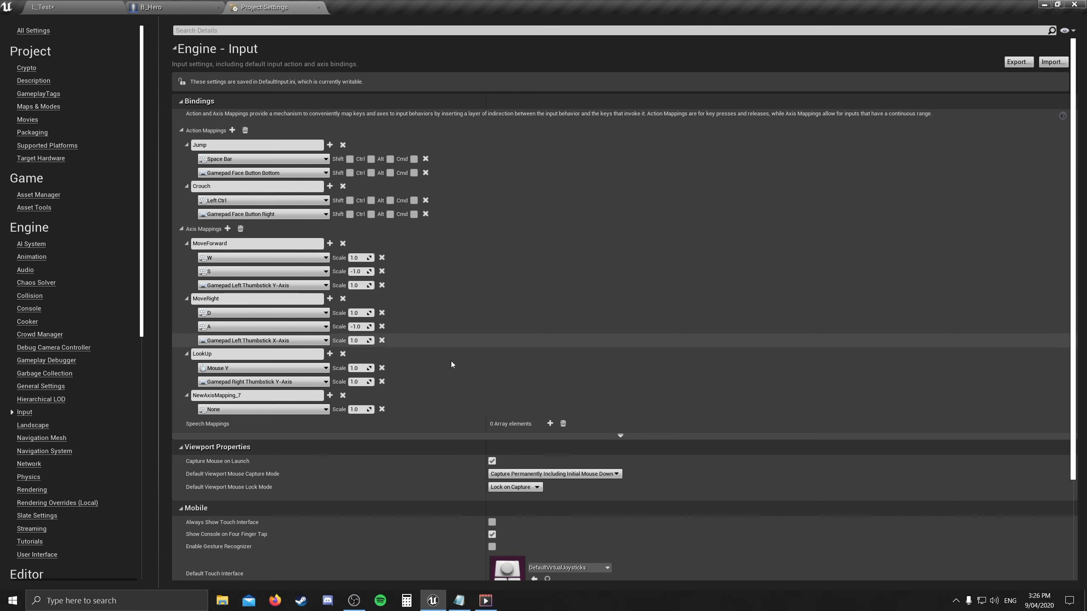
{"action": "left_click", "coordinate": [271, 396]}
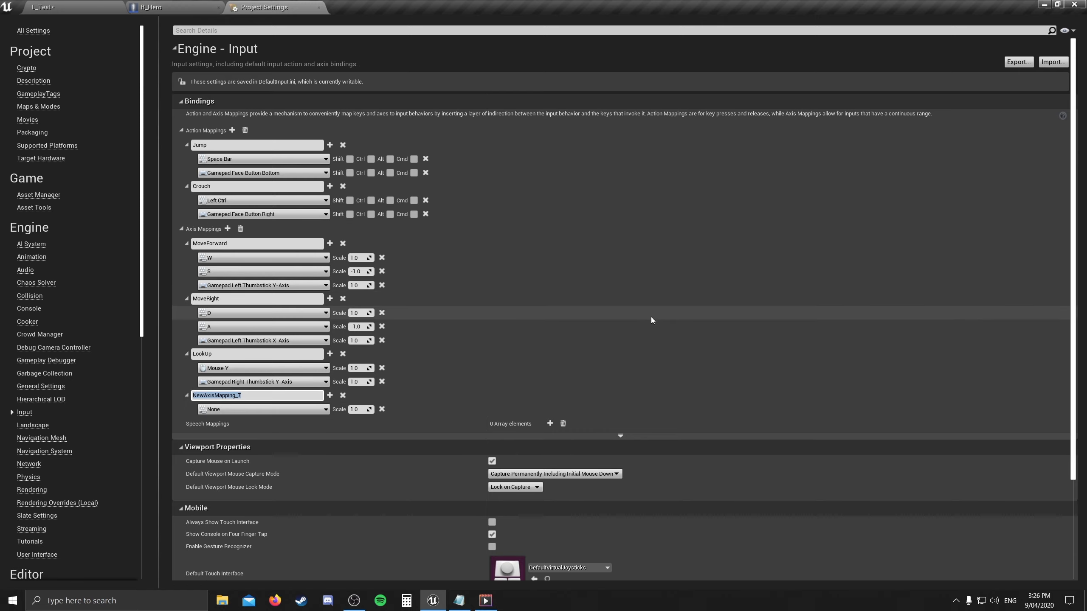
{"action": "key", "text": "BackSpace"}
{"action": "key", "text": "BackSpace"}
{"action": "key", "text": "BackSpace"}
{"action": "type", "text": "LookRight"}
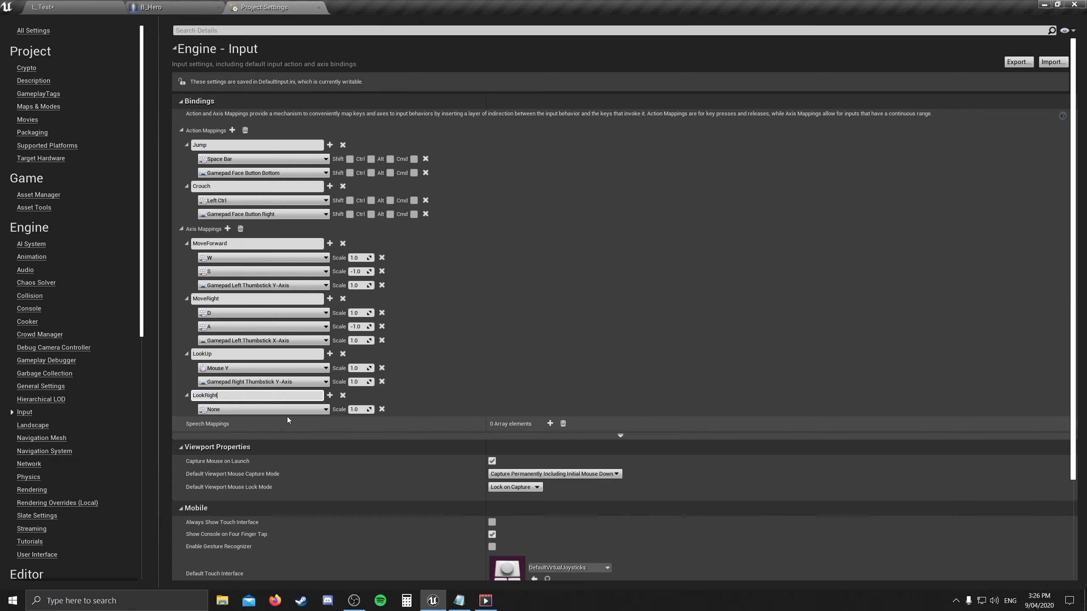
{"action": "key", "text": "Return"}
{"action": "left_click", "coordinate": [301, 412]}
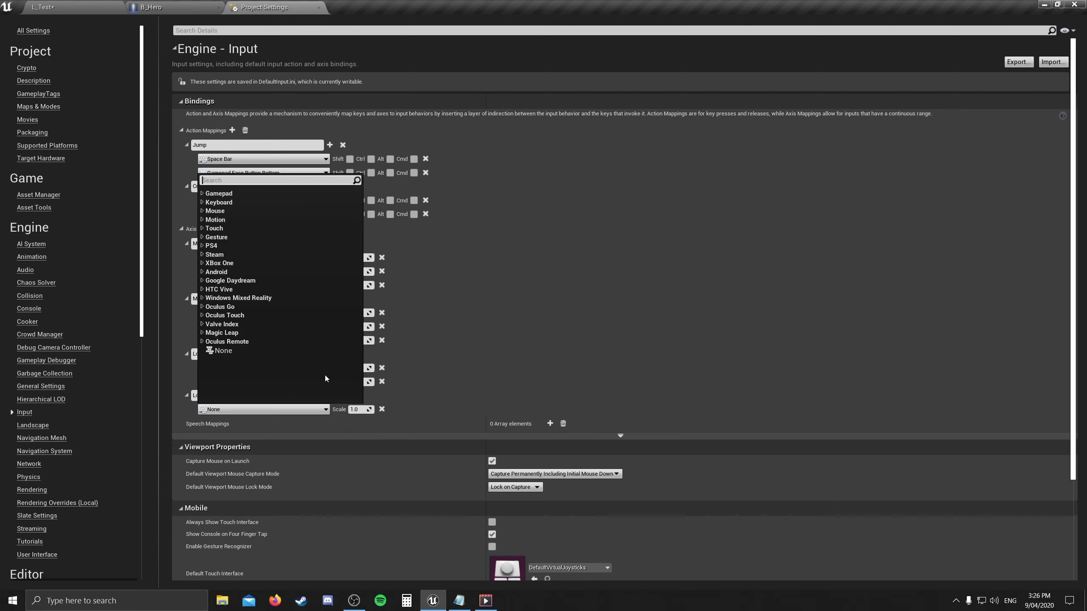
{"action": "type", "text": "mouse"}
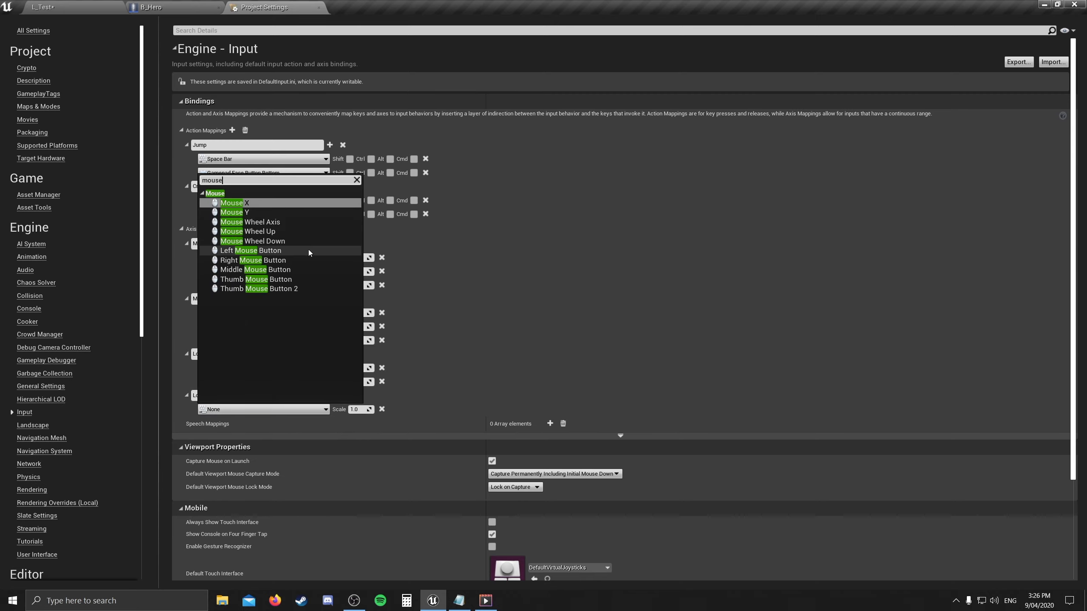
{"action": "left_click", "coordinate": [294, 205]}
Step: Add a second binding to the LookRight axis mapping and set it to Gamepad Right Thumbstick X-Axis
{"action": "left_click", "coordinate": [329, 399]}
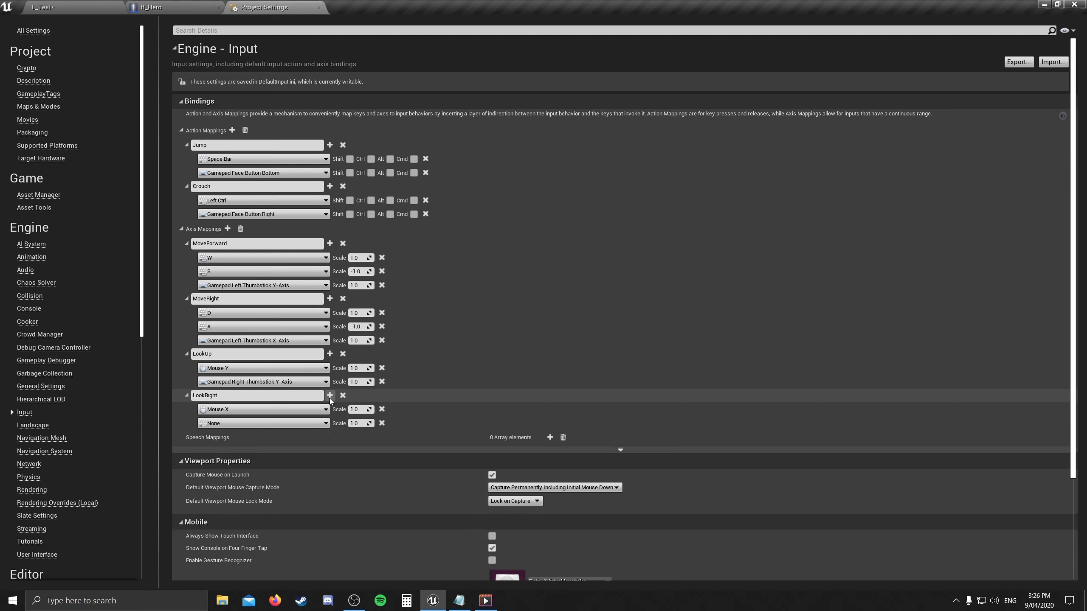
{"action": "left_click", "coordinate": [266, 422]}
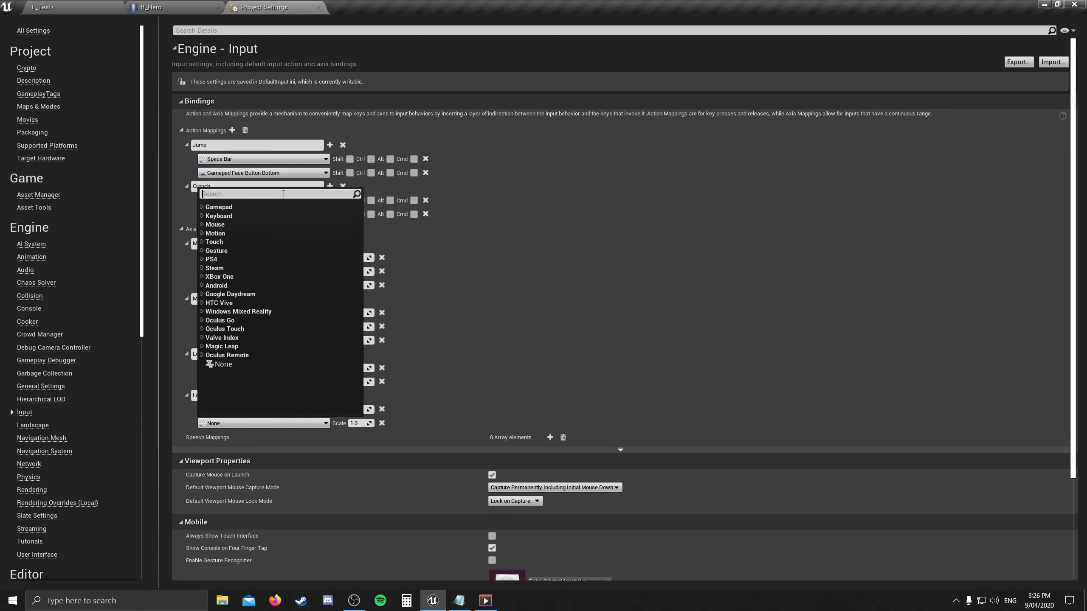
{"action": "type", "text": "gamepad"}
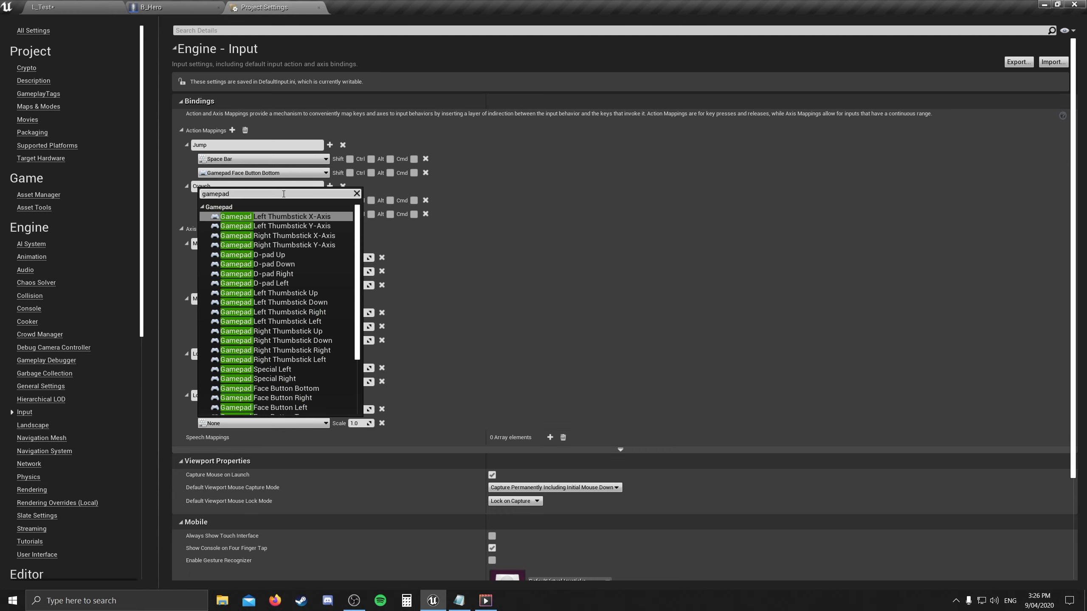
{"action": "left_click", "coordinate": [309, 236]}
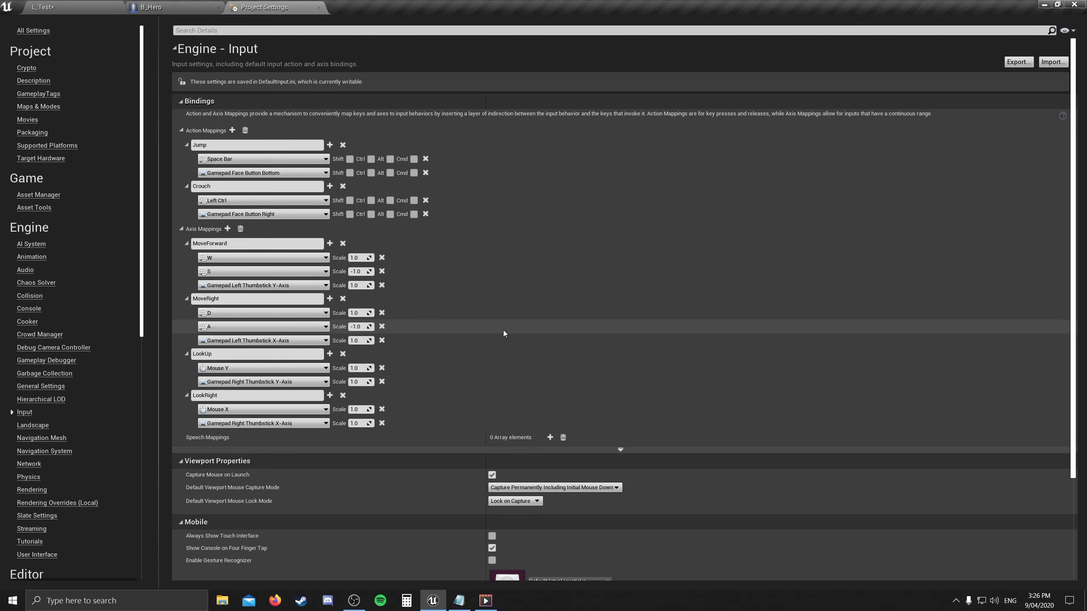